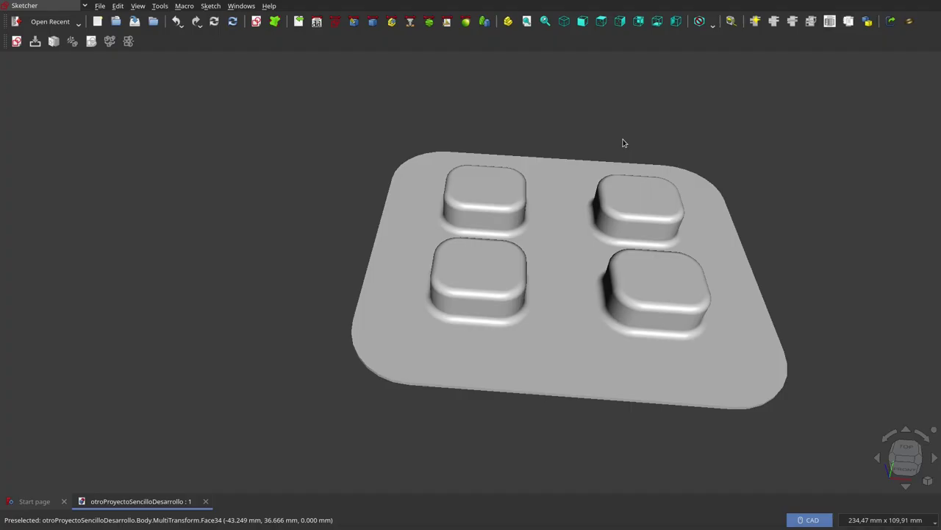
# Check FreeCAD's version details (0.22.0dev) in Help > About, then close the window
pyautogui.click(269, 6)
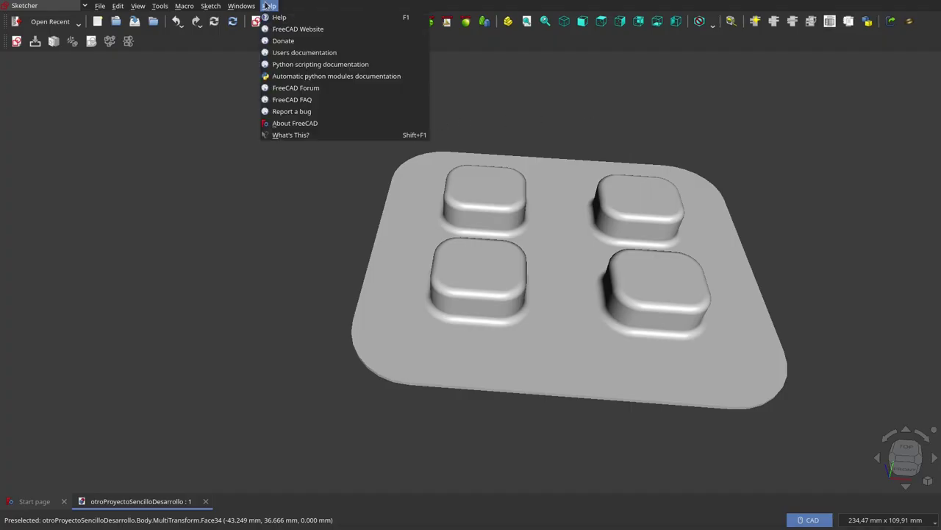
pyautogui.click(298, 123)
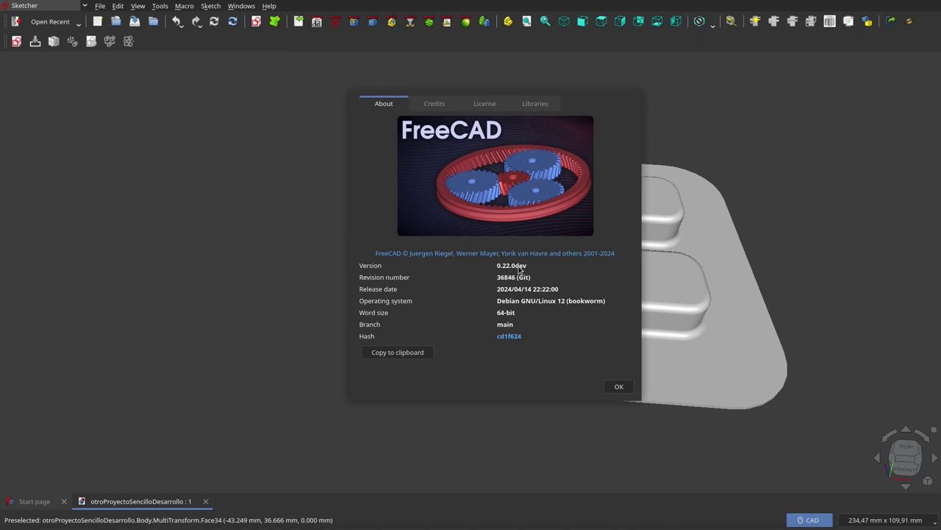
pyautogui.click(622, 386)
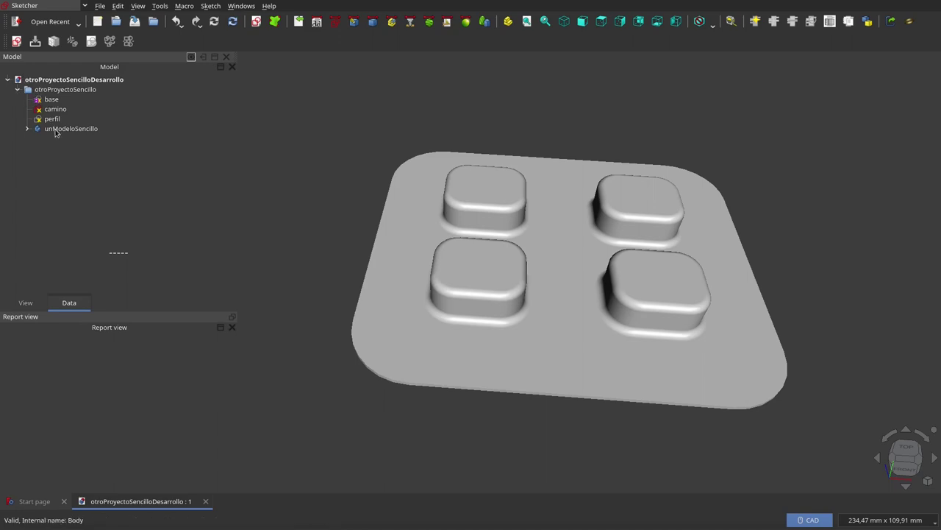
# Expand unModeloSencillo in the tree and create a new empty document, Unnamed1
pyautogui.click(28, 129)
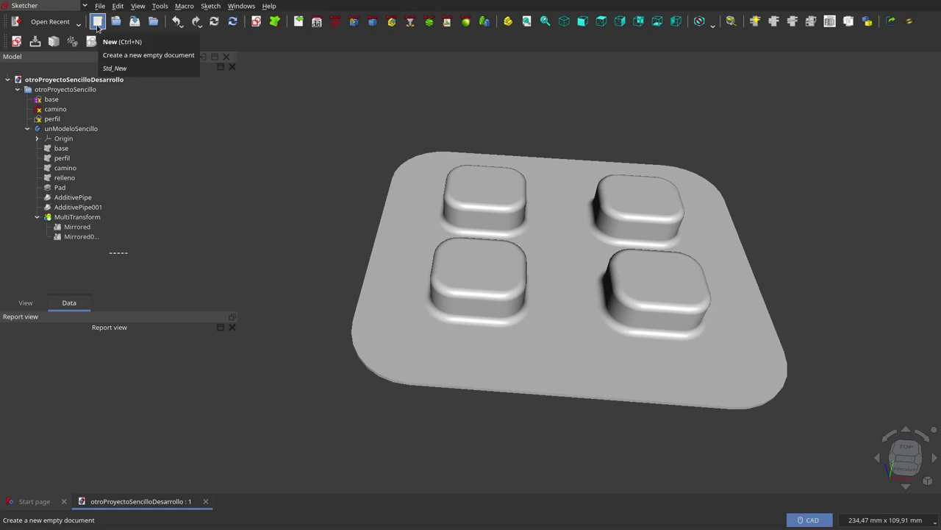
pyautogui.click(97, 22)
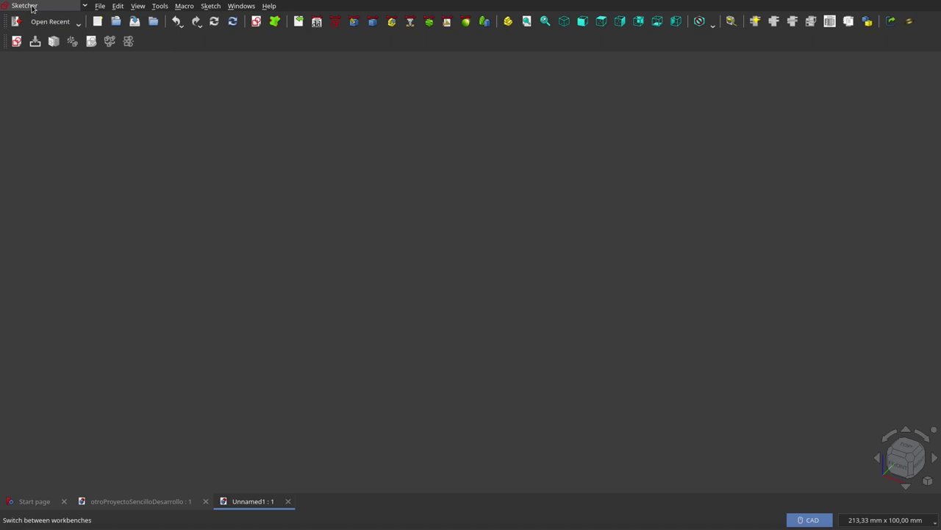
# On the XY plane, draw a rounded rectangle from upper left to lower right
pyautogui.click(17, 42)
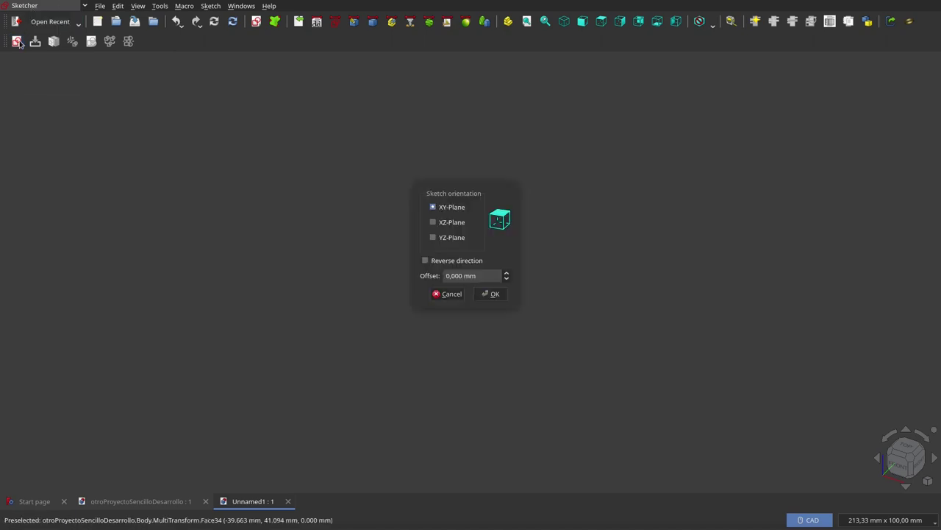
pyautogui.click(491, 295)
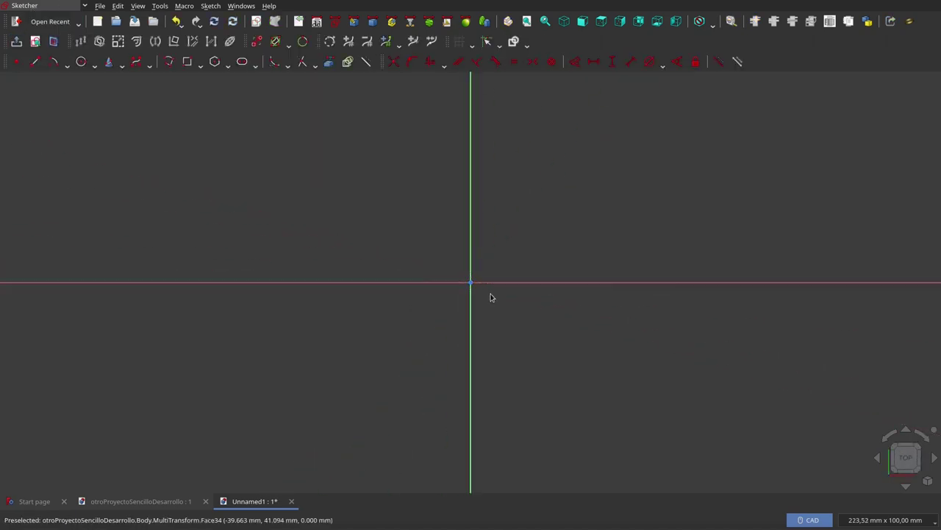
pyautogui.click(187, 62)
pyautogui.click(339, 149)
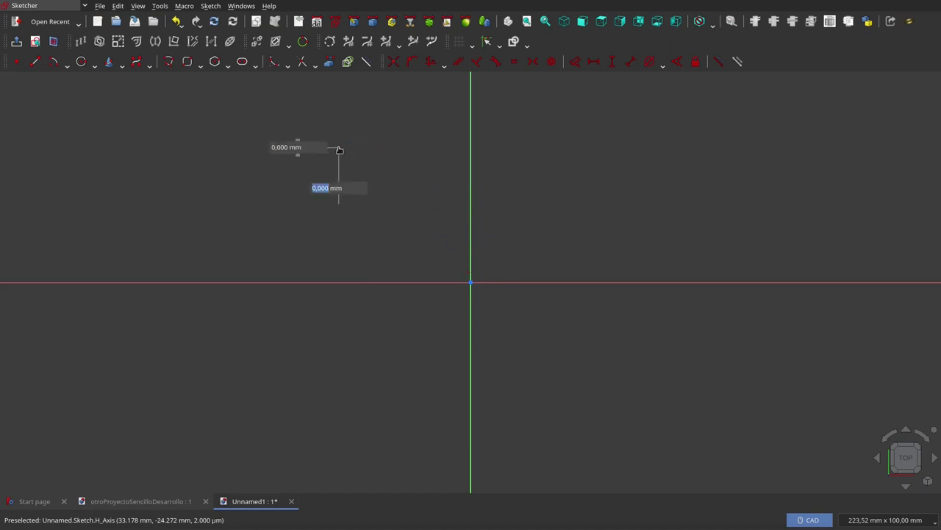
pyautogui.click(642, 401)
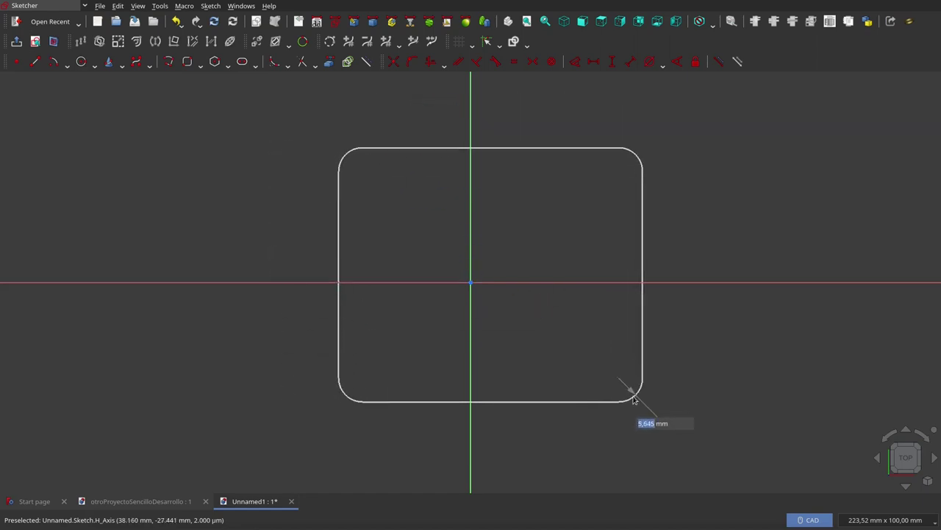
pyautogui.click(633, 399)
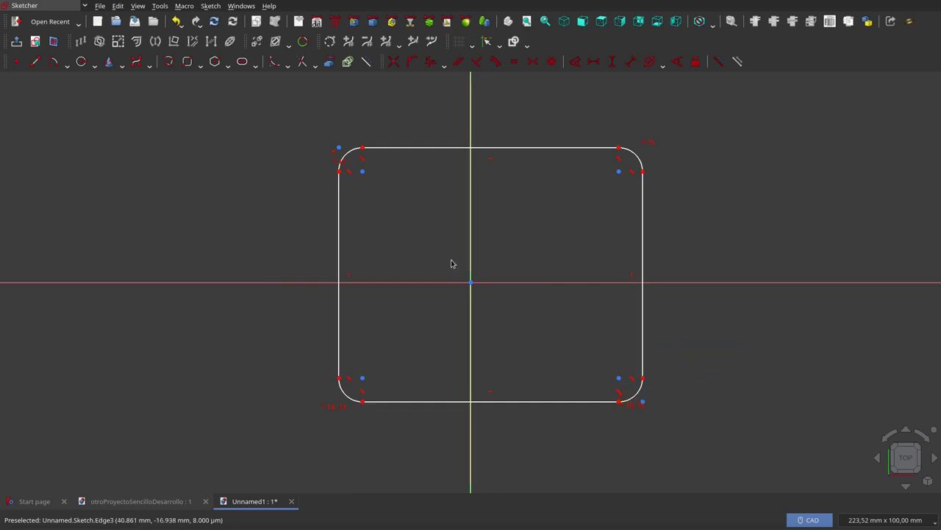
# Make opposite corner arc centres symmetric about the origin and close the sketch
pyautogui.click(363, 172)
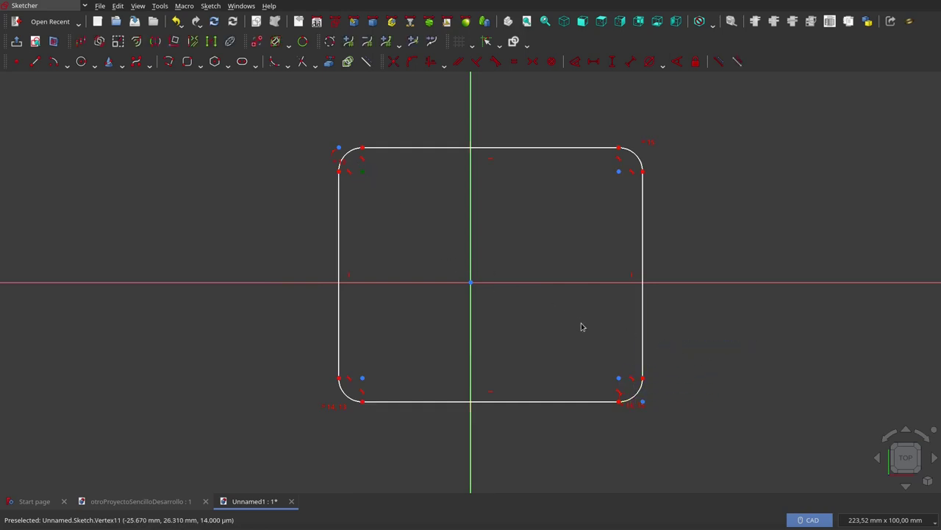
pyautogui.click(619, 378)
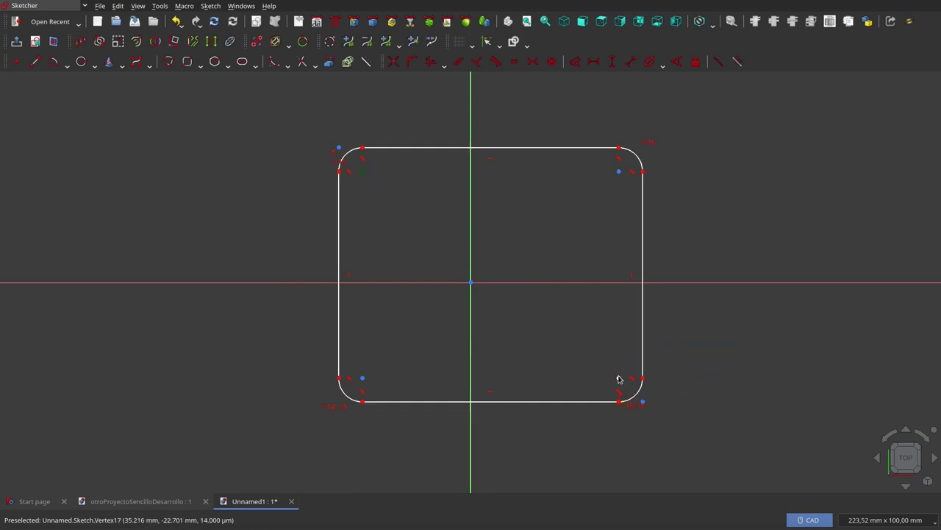
pyautogui.click(471, 283)
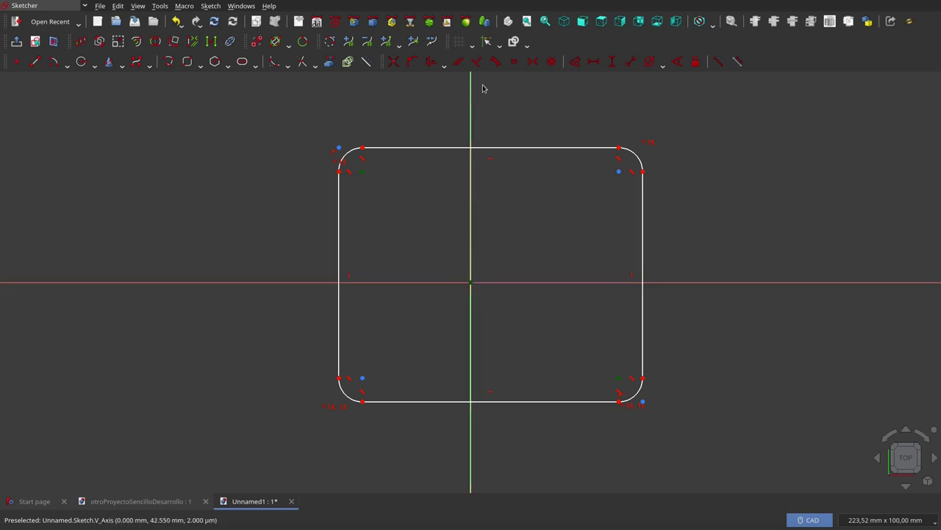
pyautogui.click(532, 61)
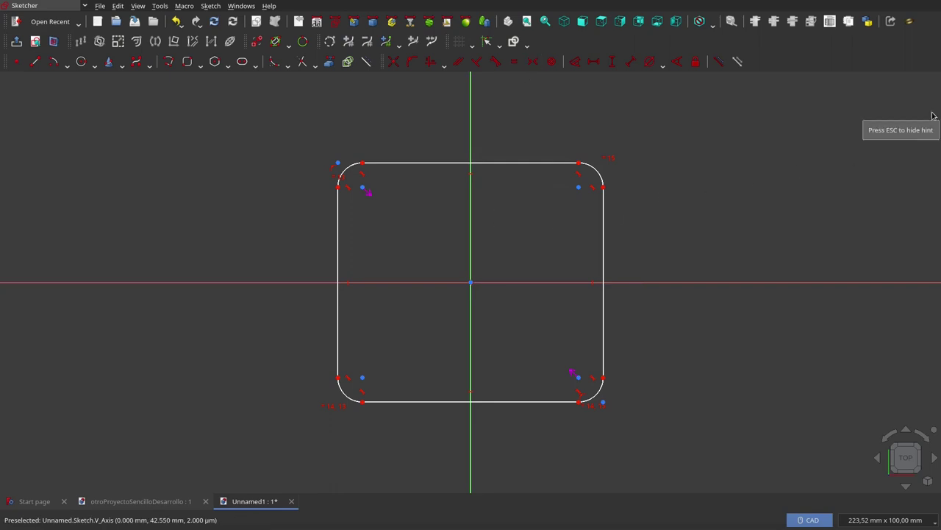
pyautogui.moveTo(932, 116)
pyautogui.click(823, 112)
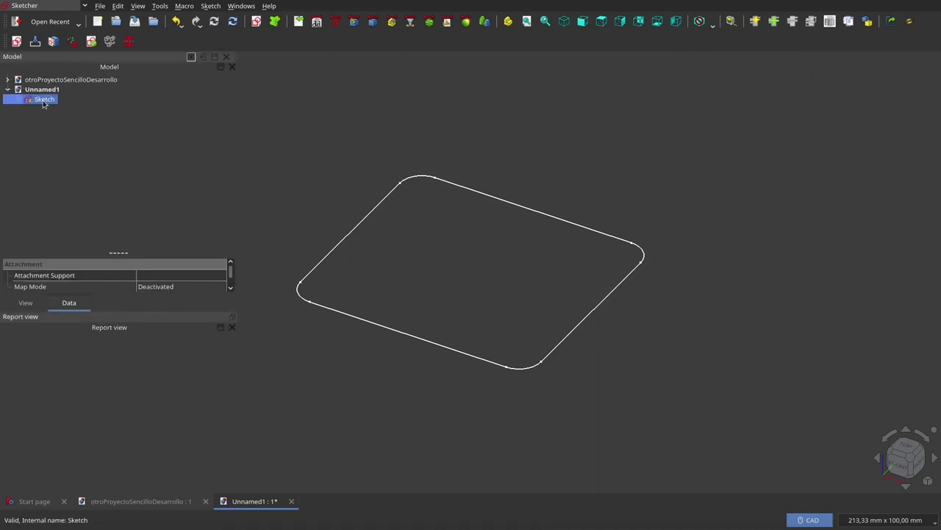
# Relabel the rounded-rectangle sketch as 'base' through its Label property
pyautogui.click(43, 101)
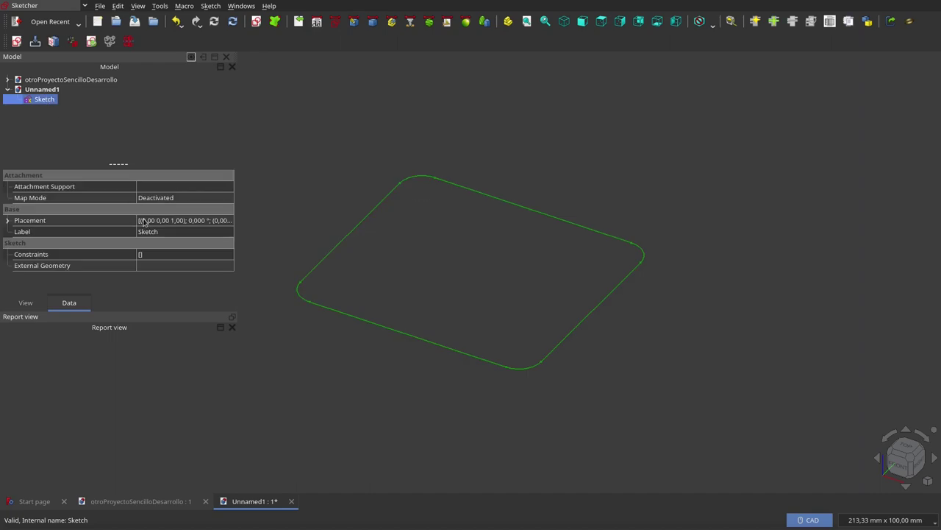
pyautogui.click(147, 232)
pyautogui.write('base')
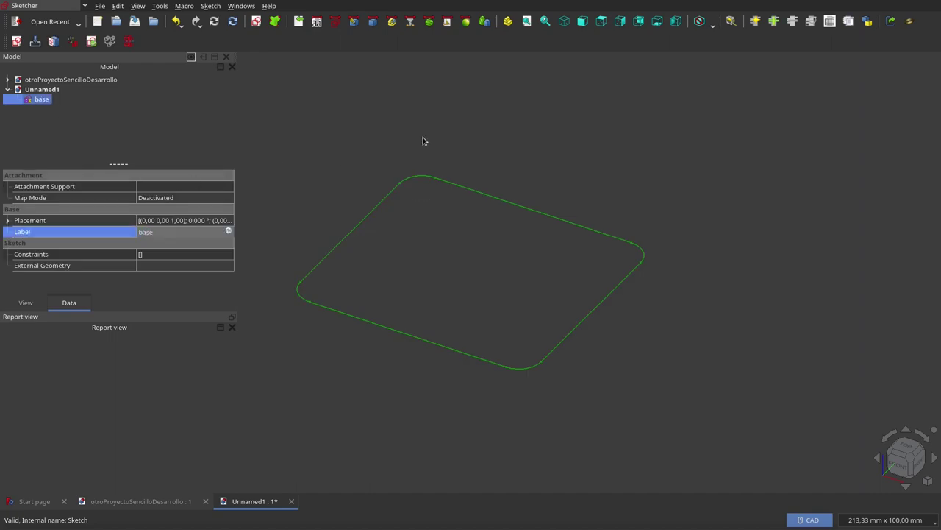
pyautogui.click(423, 141)
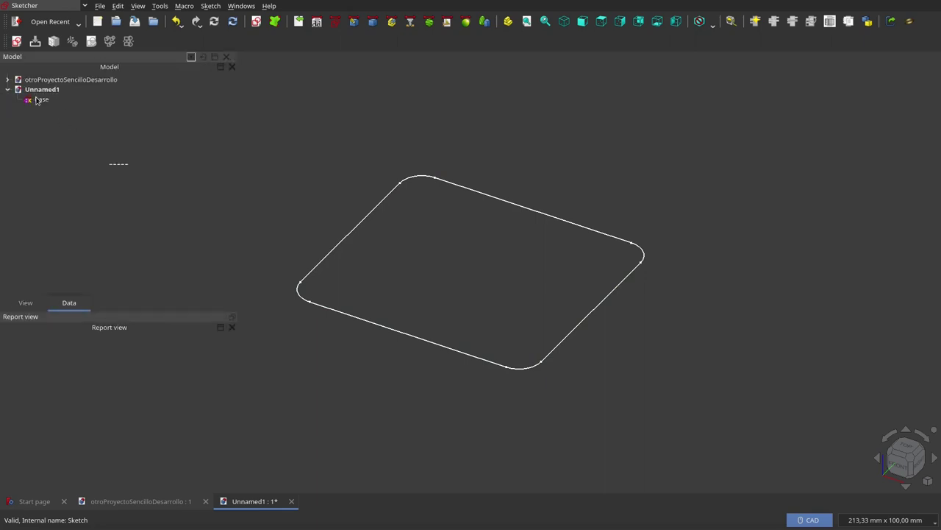
pyautogui.click(37, 100)
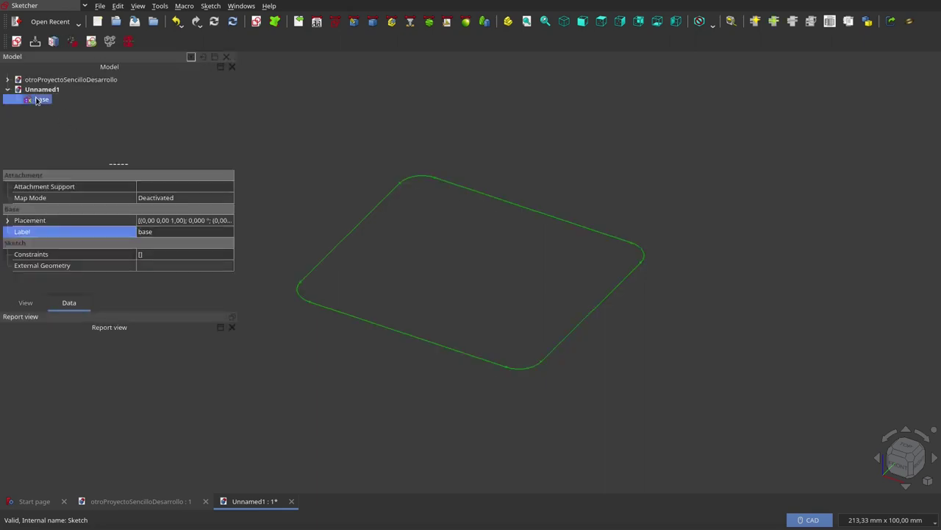
# Attach a new sketch to base's XY plane and draw a small upper-right rounded rectangle
pyautogui.click(16, 43)
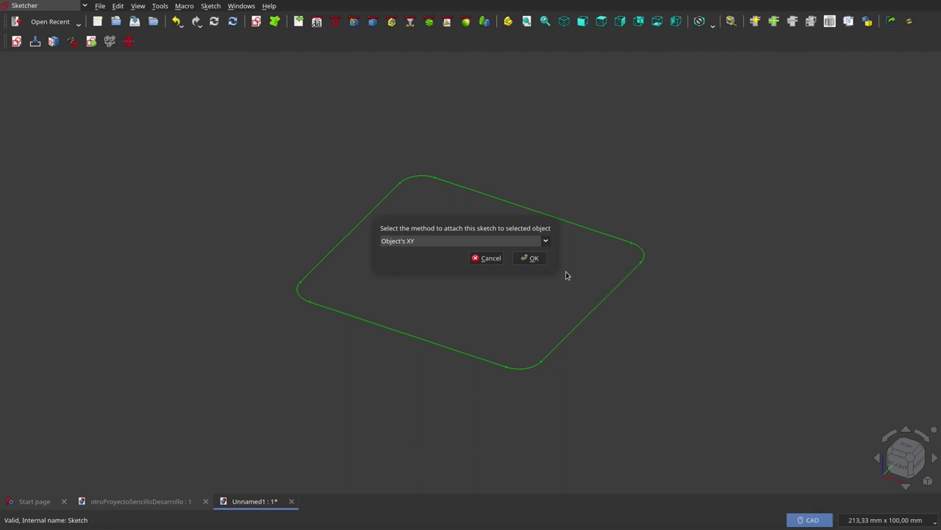
pyautogui.click(537, 263)
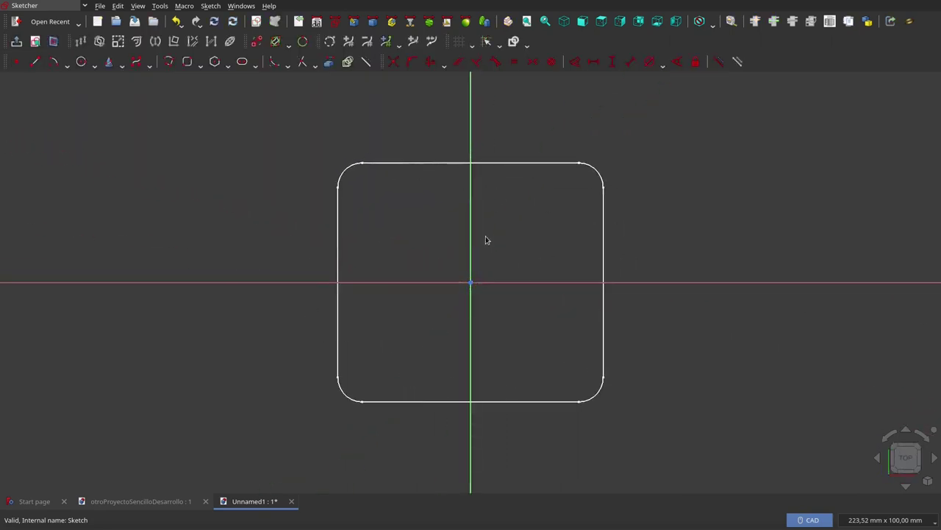
pyautogui.click(190, 63)
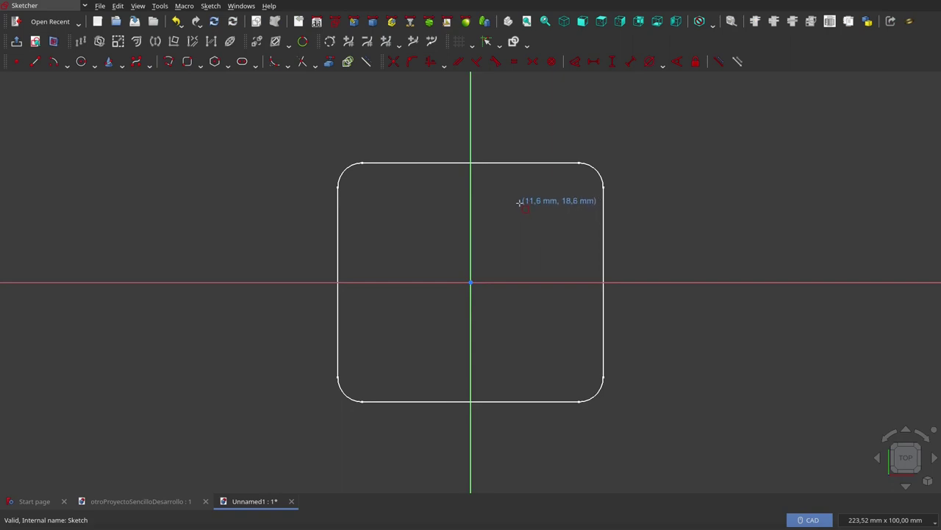
pyautogui.click(519, 202)
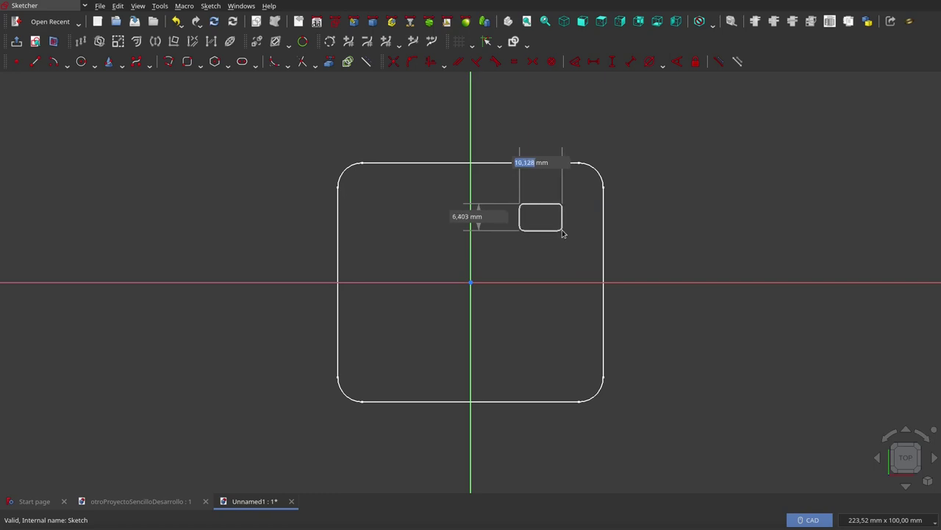
pyautogui.click(562, 231)
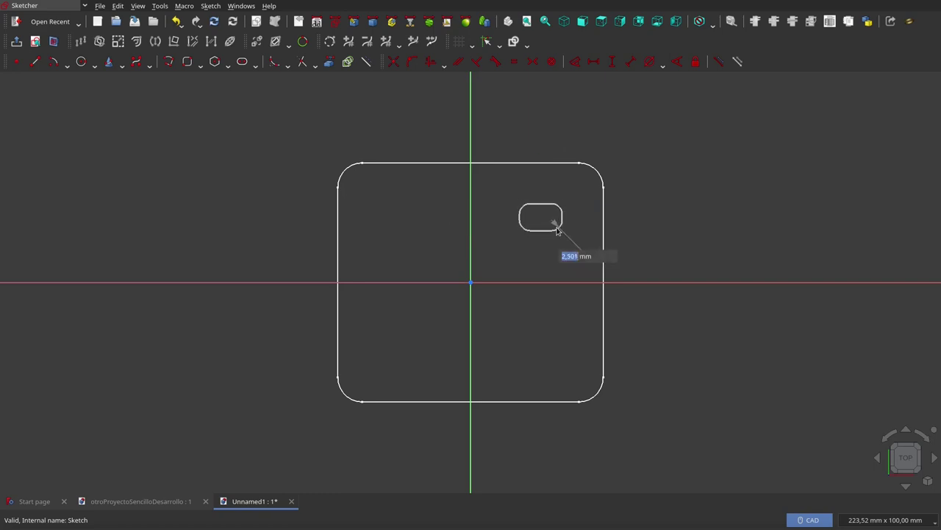
pyautogui.click(559, 232)
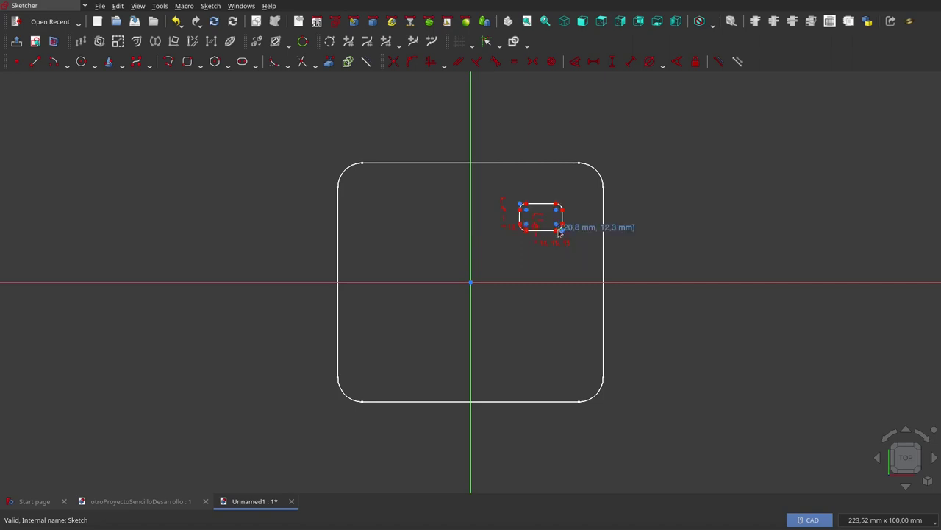
pyautogui.press('Escape')
pyautogui.press('Escape')
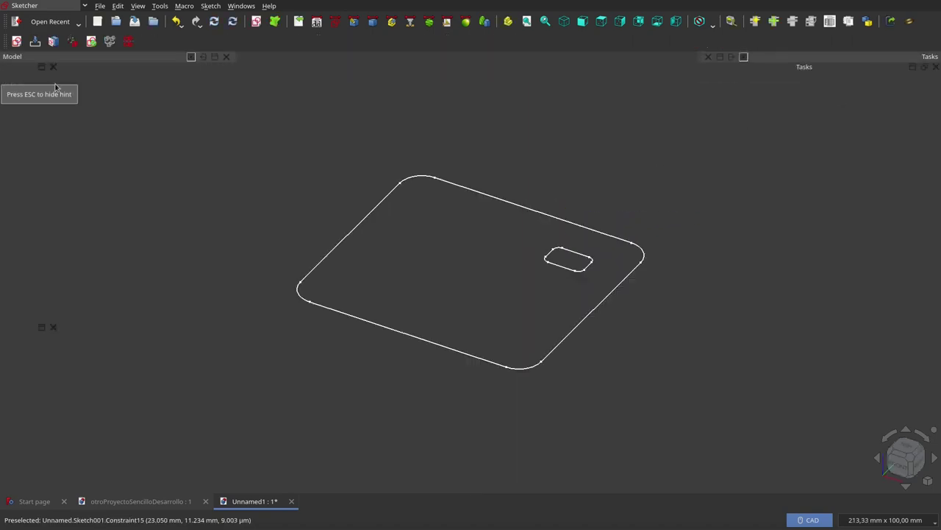
pyautogui.moveTo(153, 212)
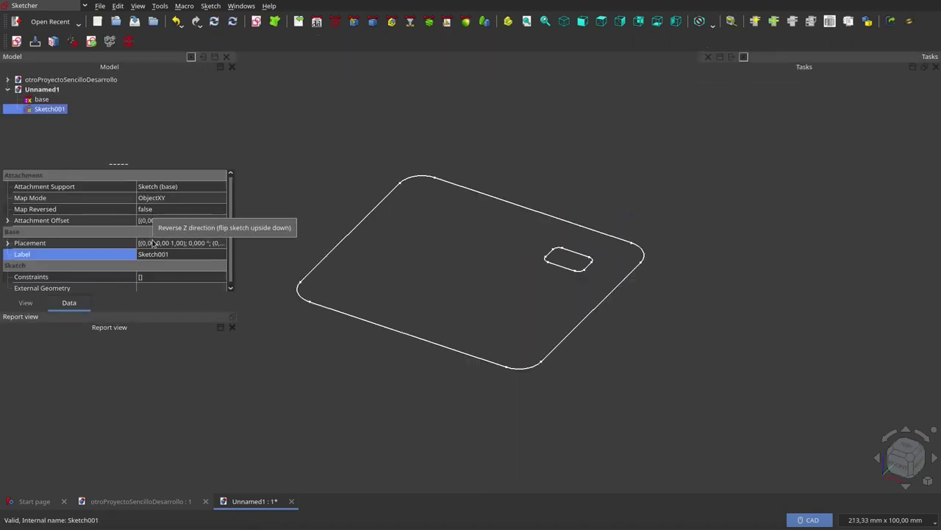
# Rename the small rounded-rectangle sketch to 'camino'
pyautogui.click(147, 254)
pyautogui.write('ca')
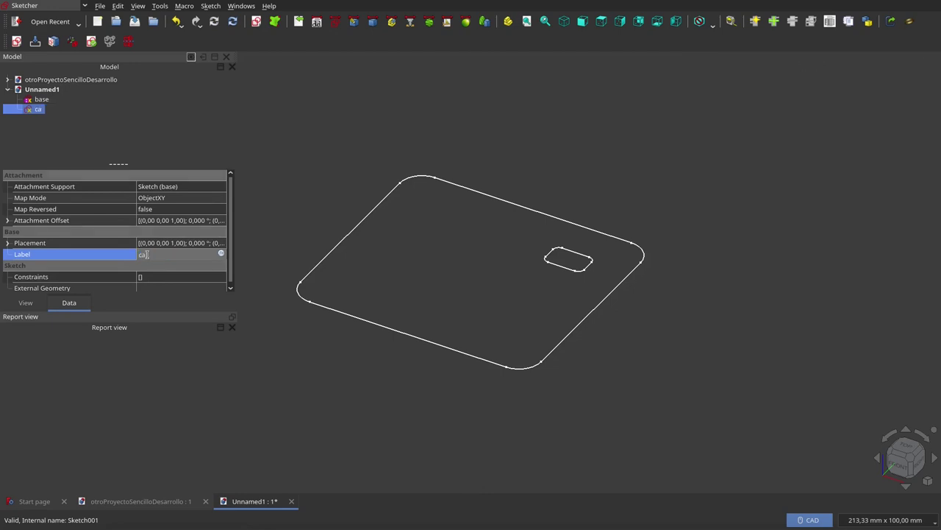
pyautogui.write('mino')
pyautogui.press('Return')
# Start a new sketch attached 'Normal to edge' on a straight edge of camino
pyautogui.scroll(1, 584, 286)
pyautogui.scroll(3, 585, 279)
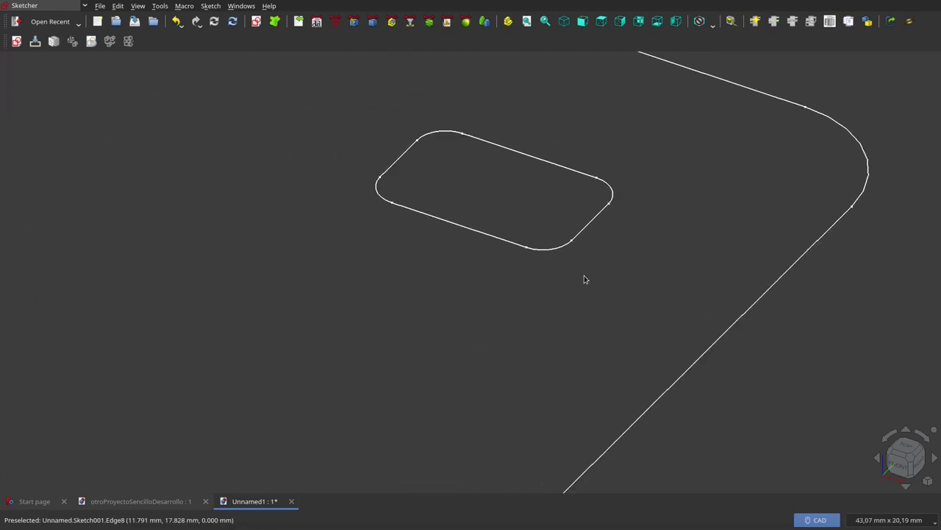
pyautogui.click(593, 220)
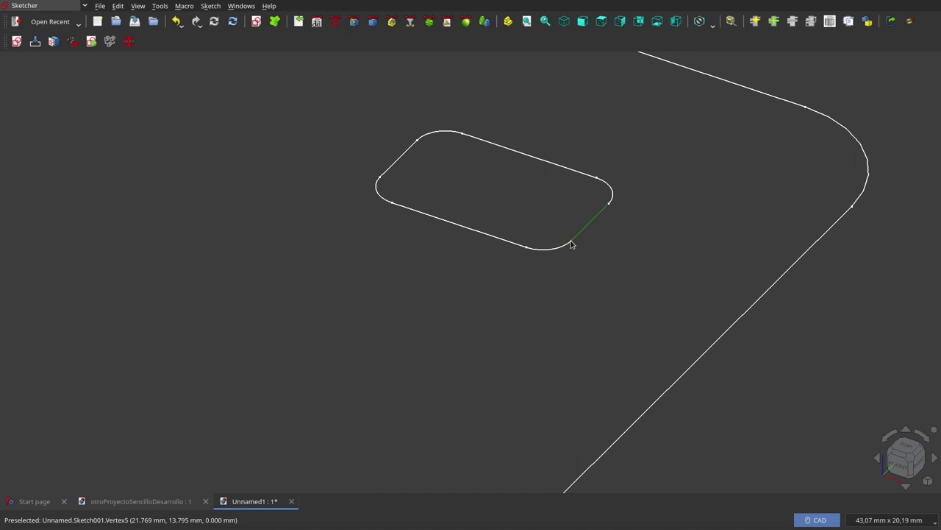
pyautogui.click(16, 40)
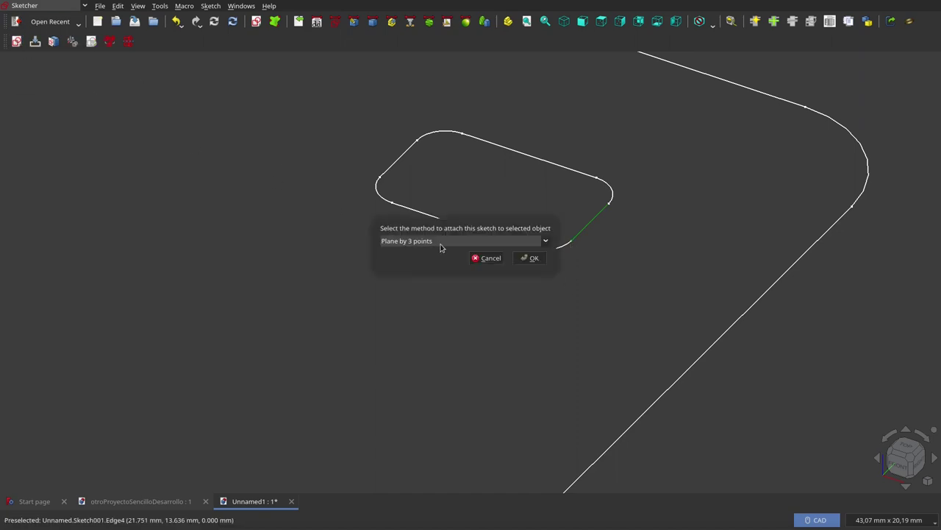
pyautogui.click(548, 244)
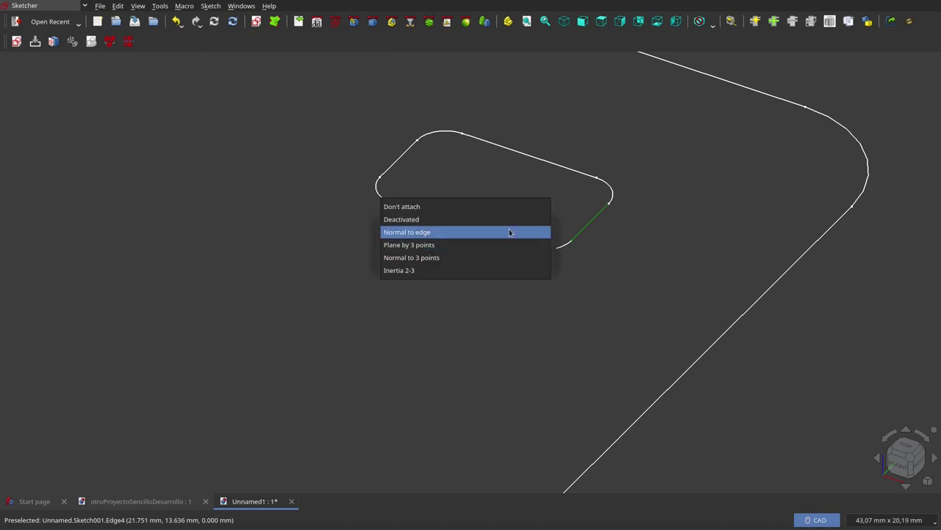
pyautogui.click(511, 232)
pyautogui.click(534, 257)
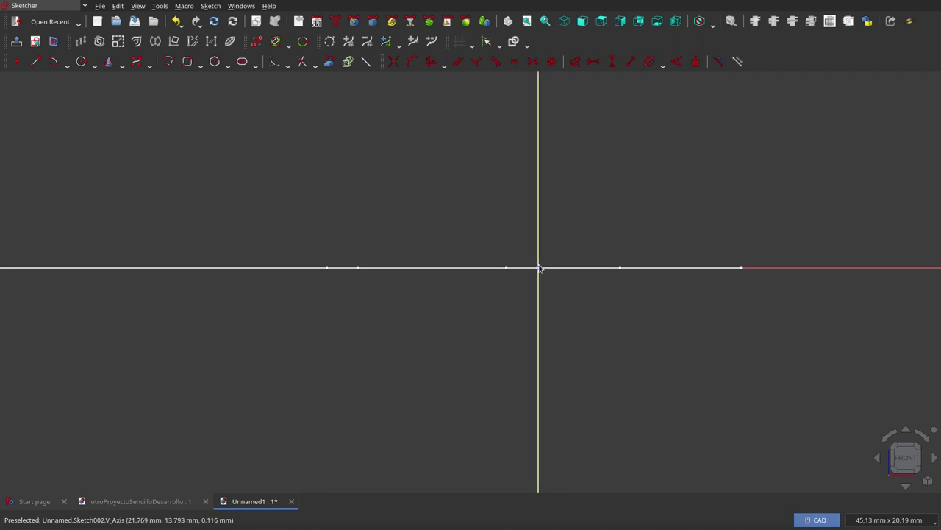
# Start a polyline profile at the origin: vertical side, short top segment, and upper rounded corner
pyautogui.click(168, 64)
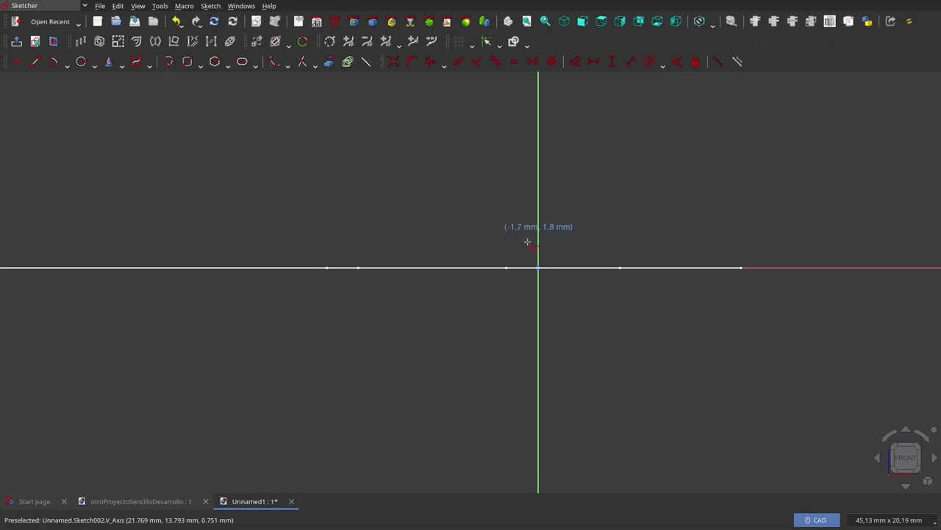
pyautogui.click(539, 267)
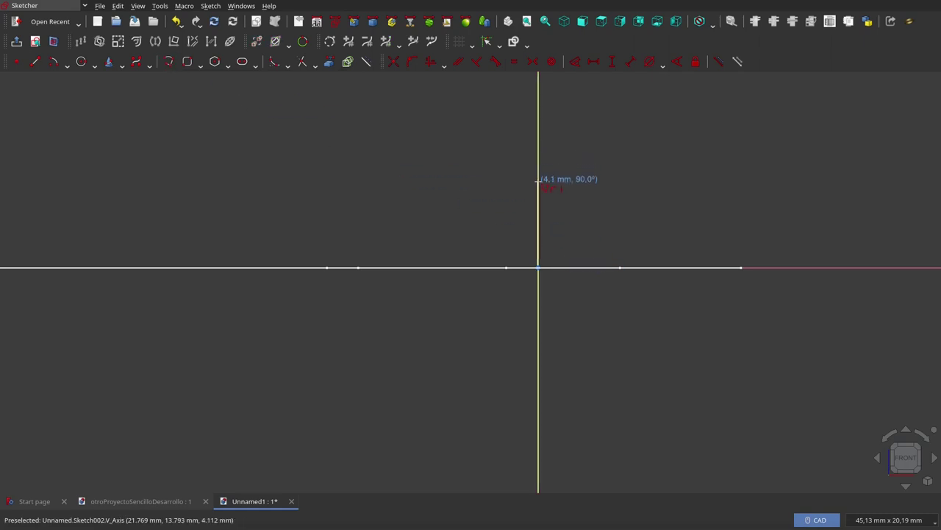
pyautogui.click(538, 182)
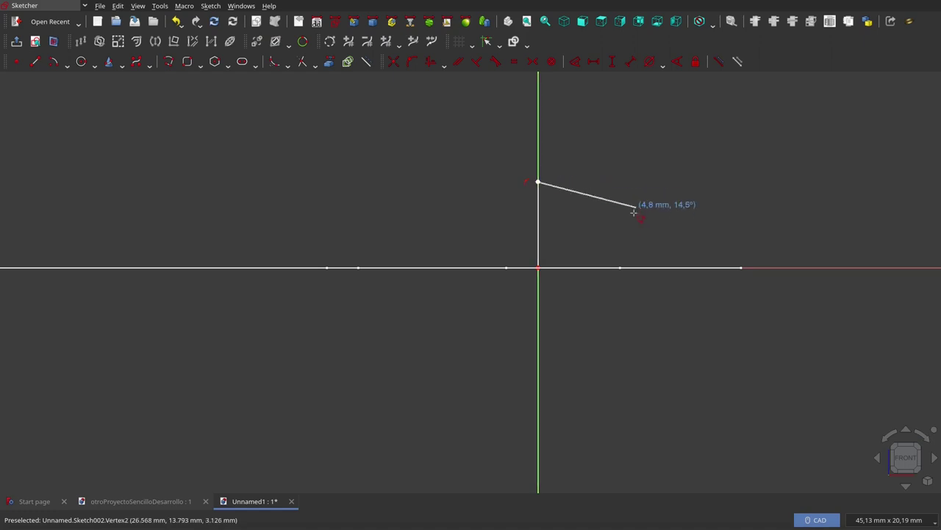
pyautogui.press('m')
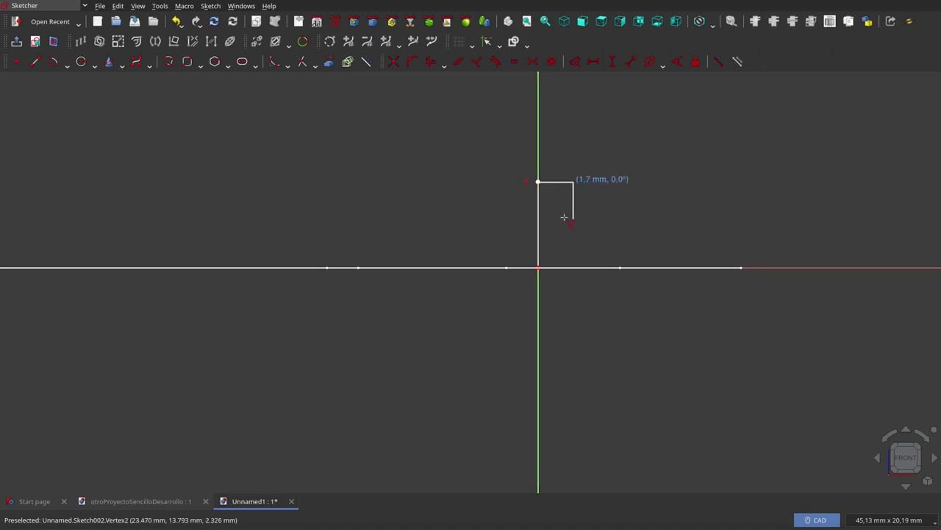
pyautogui.click(569, 219)
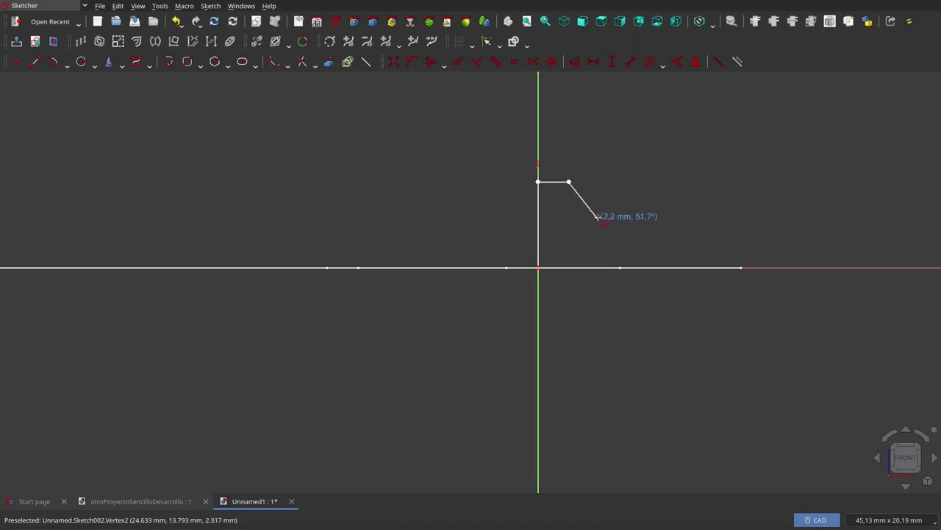
pyautogui.press('m')
pyautogui.press('m')
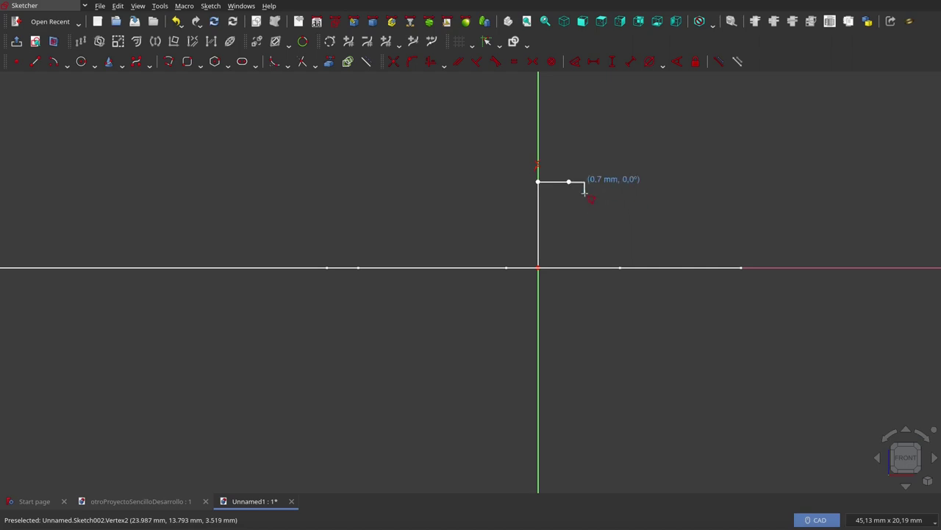
pyautogui.press('m')
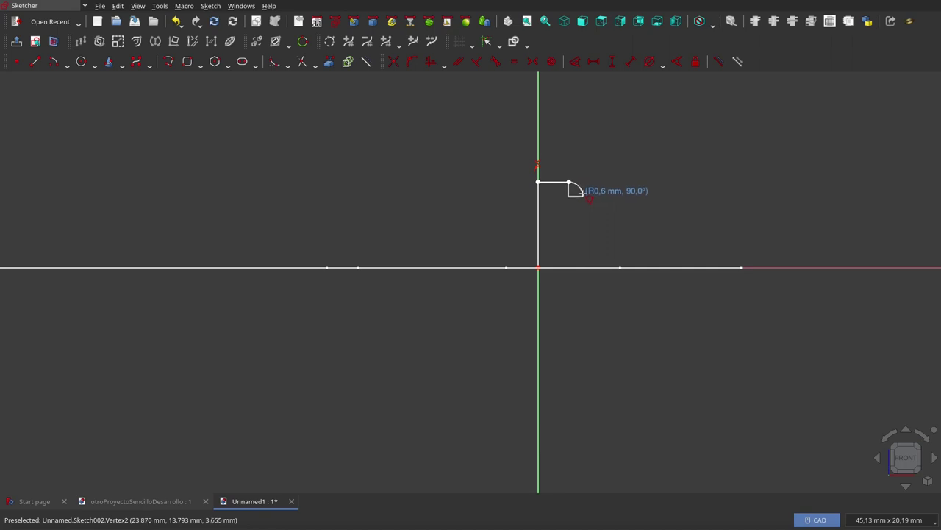
pyautogui.click(584, 193)
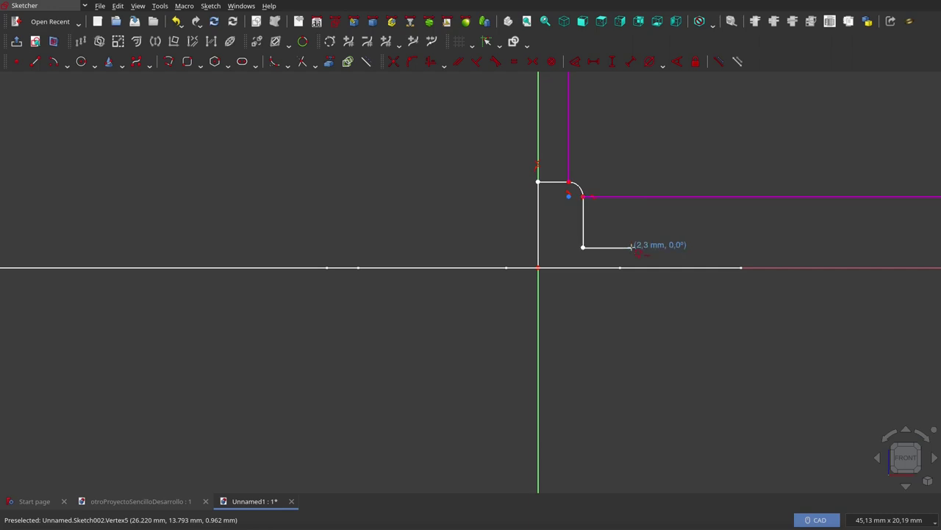
# Finish the profile with a downward side and lower arc corner, closing at the origin
pyautogui.click(583, 247)
pyautogui.press('m')
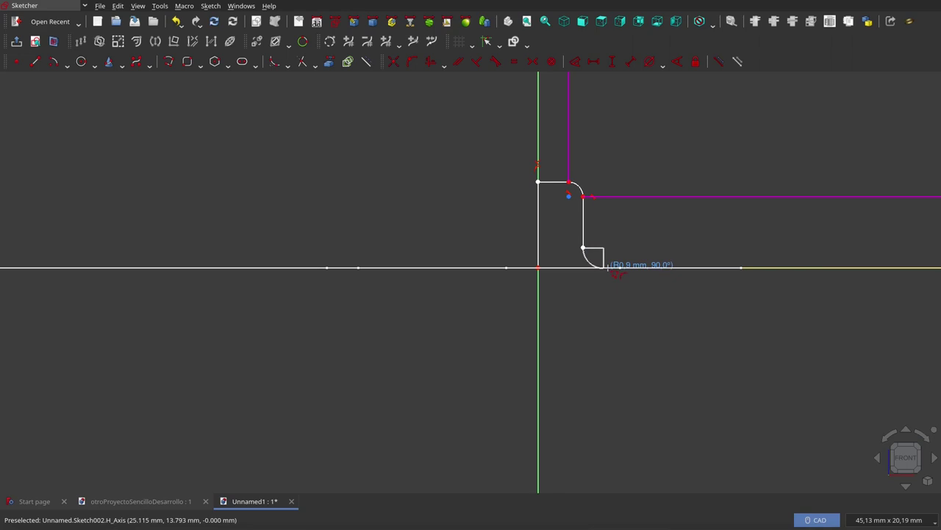
pyautogui.click(605, 267)
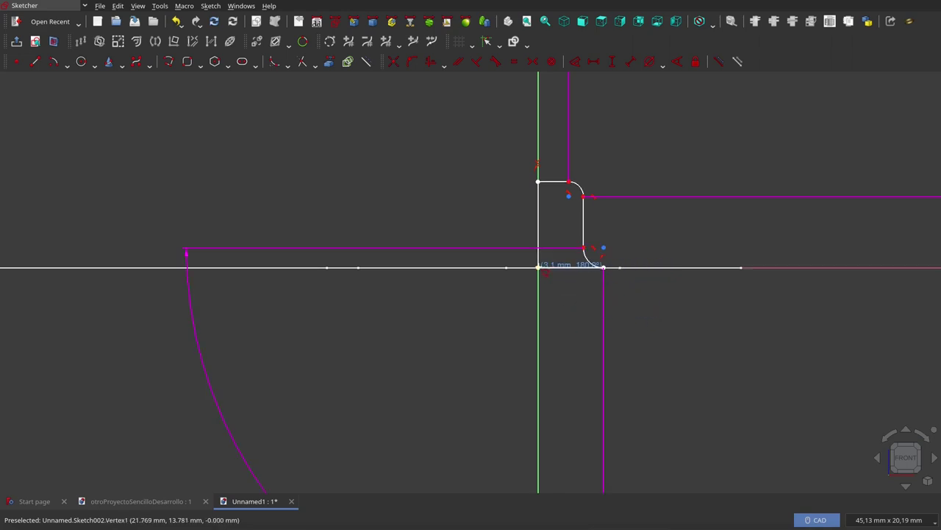
pyautogui.click(539, 267)
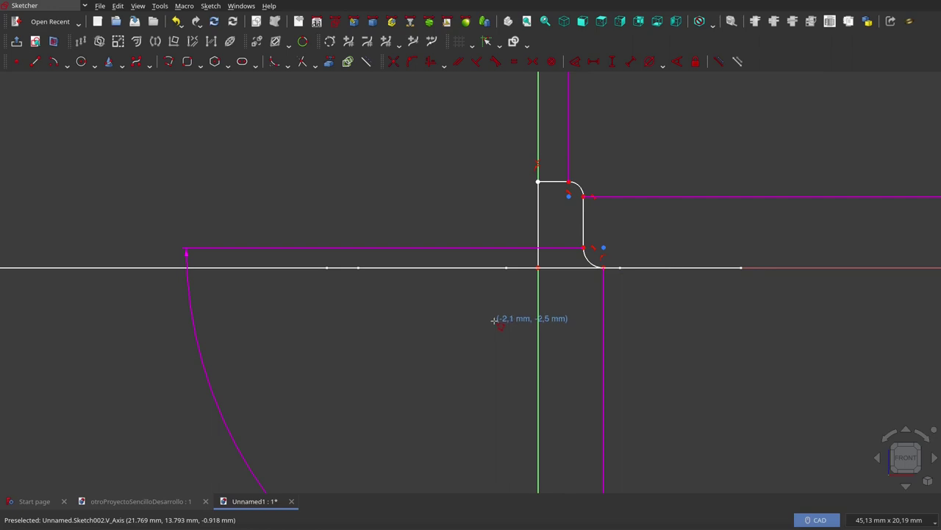
pyautogui.scroll(-2, 493, 319)
pyautogui.scroll(-2, 493, 320)
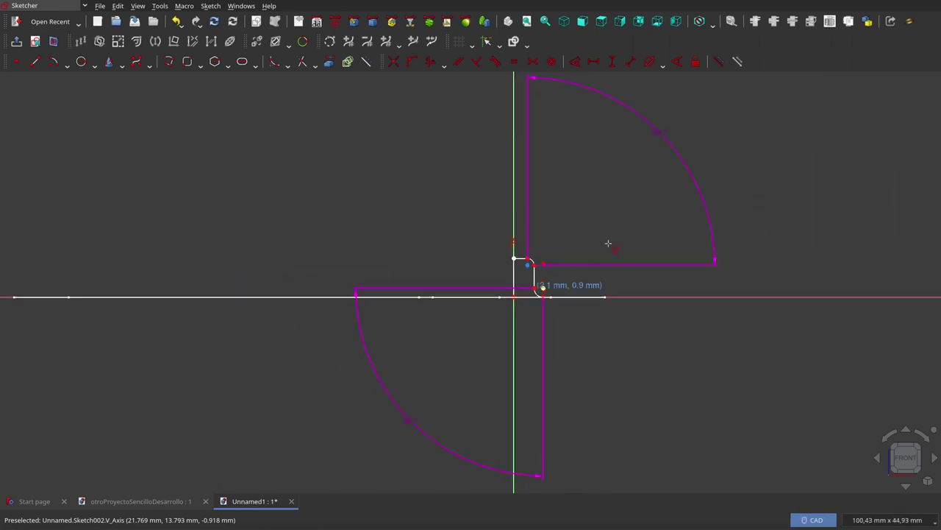
# Close the profile sketch, orbit to see it upright, and switch to Part Design zoomed out
pyautogui.click(818, 112)
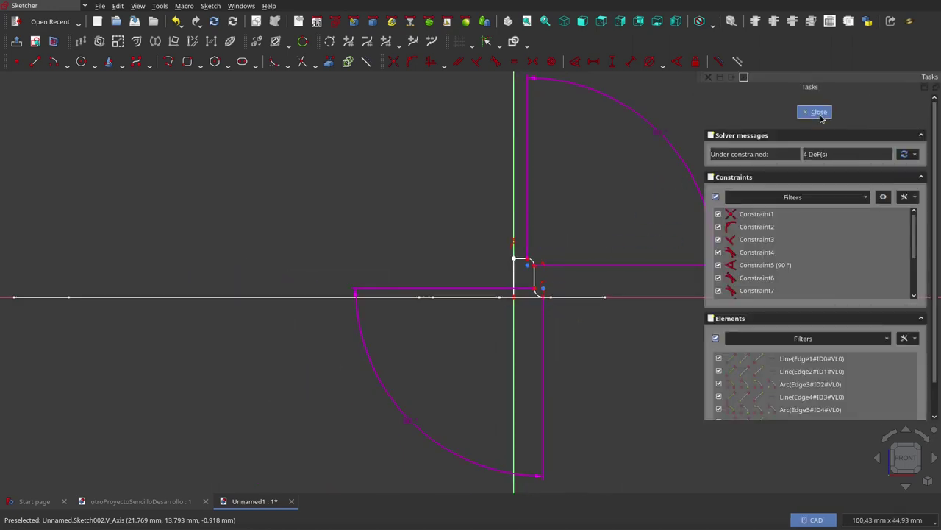
pyautogui.moveTo(648, 259)
pyautogui.mouseDown(button='middle')
pyautogui.moveTo(736, 261)
pyautogui.moveTo(615, 392)
pyautogui.moveTo(167, 101)
pyautogui.mouseUp(button='middle')
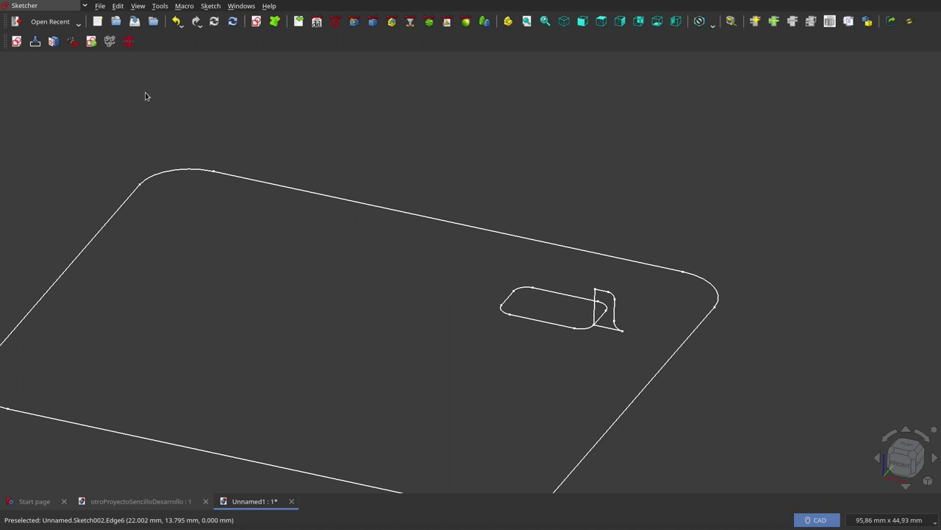
pyautogui.click(353, 21)
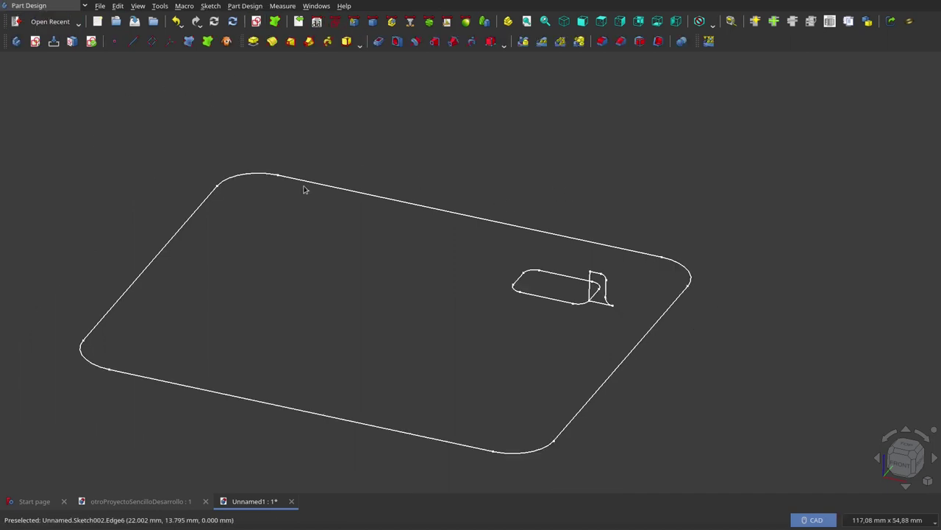
pyautogui.scroll(-2, 557, 202)
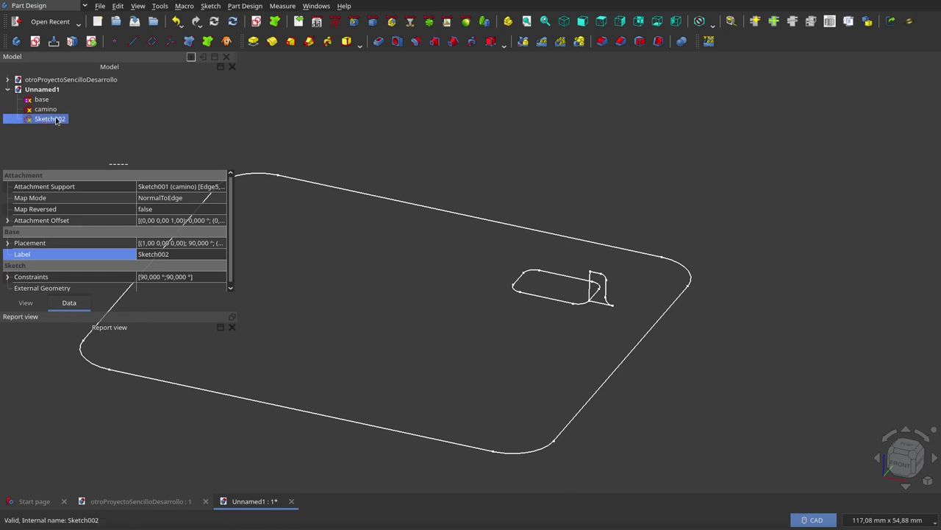
# Relabel the profile sketch Sketch002 as 'perfil'
pyautogui.click(157, 258)
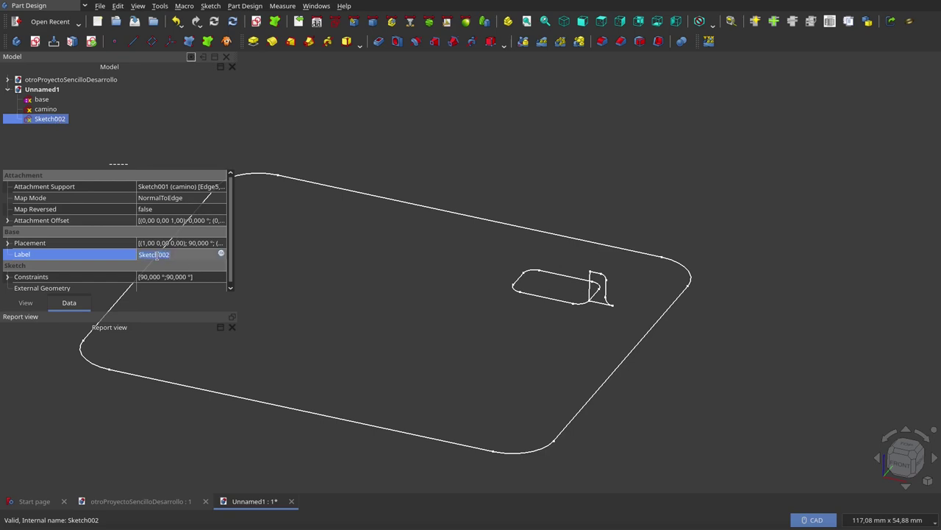
pyautogui.write('per')
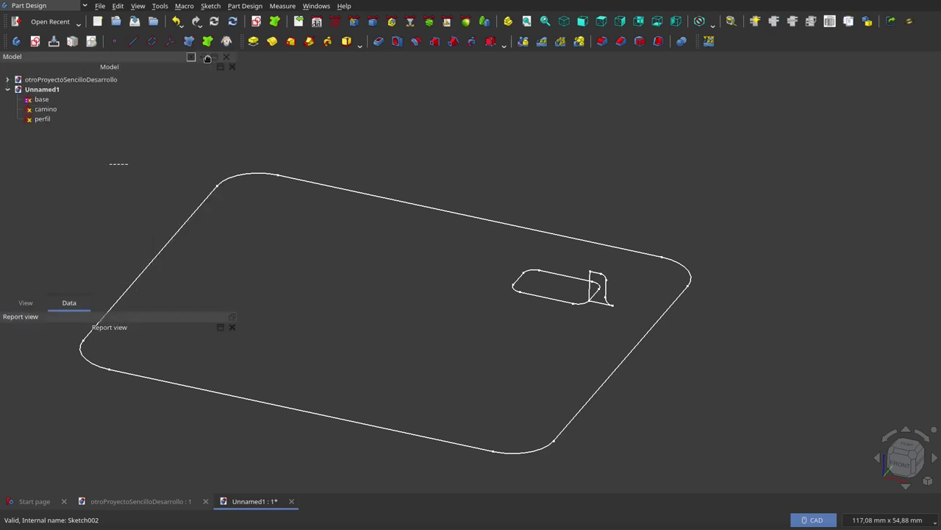
pyautogui.click(203, 61)
pyautogui.click(214, 70)
pyautogui.click(32, 90)
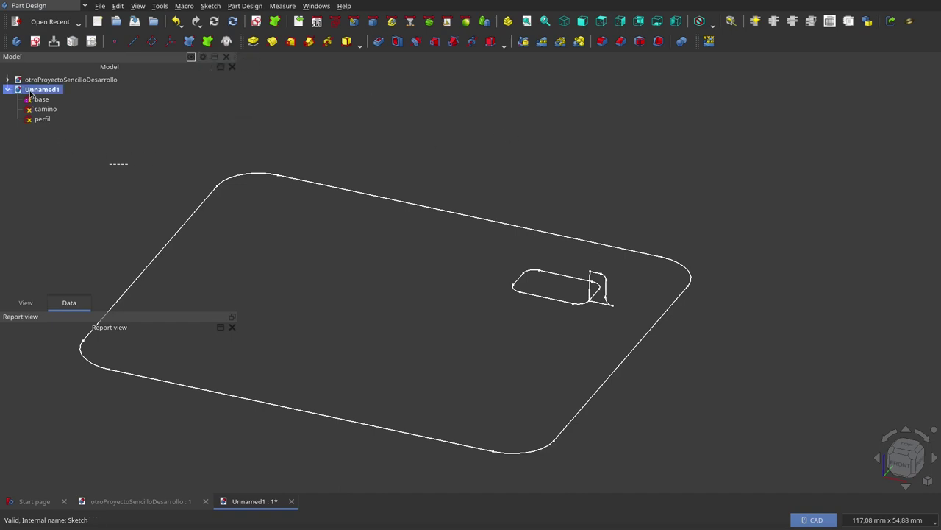
# Create a Body with shape binders of the base, camino and perfil sketches
pyautogui.click(17, 42)
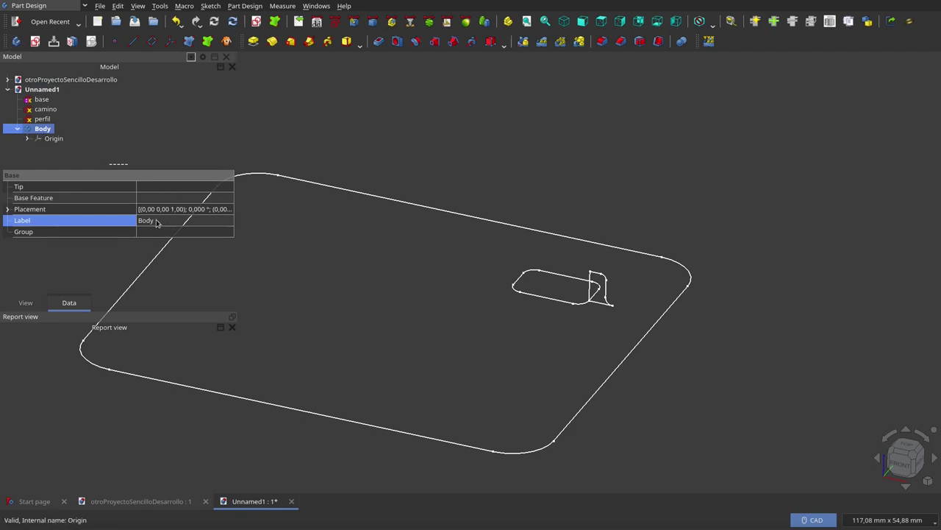
pyautogui.click(40, 99)
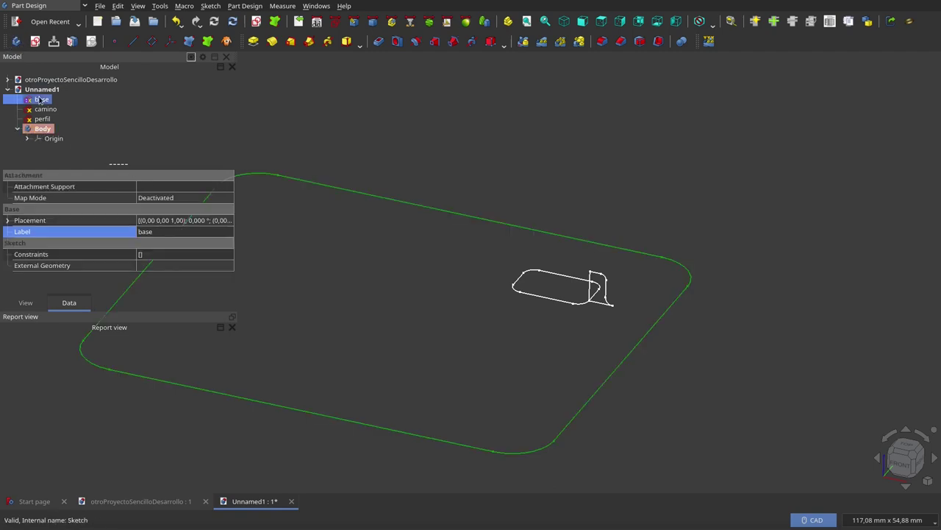
pyautogui.scroll(-4, 857, 221)
pyautogui.scroll(3, 733, 201)
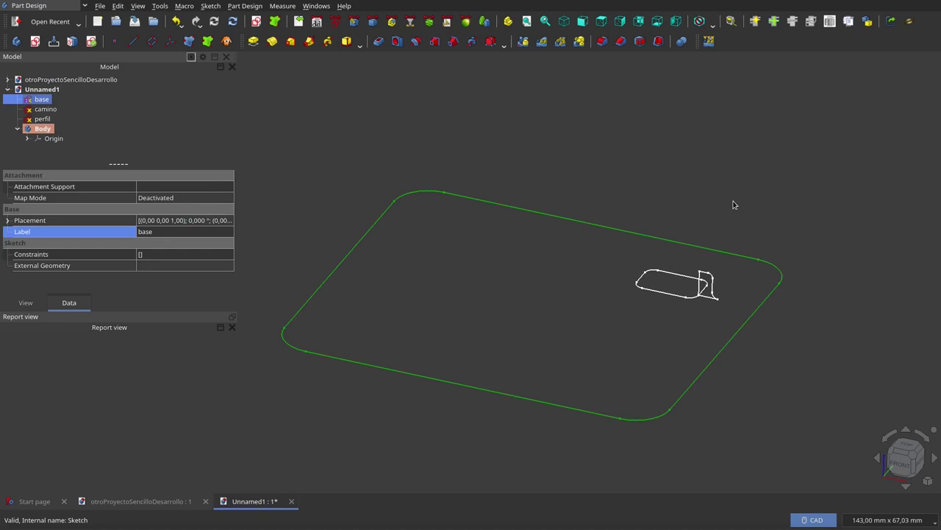
pyautogui.click(208, 42)
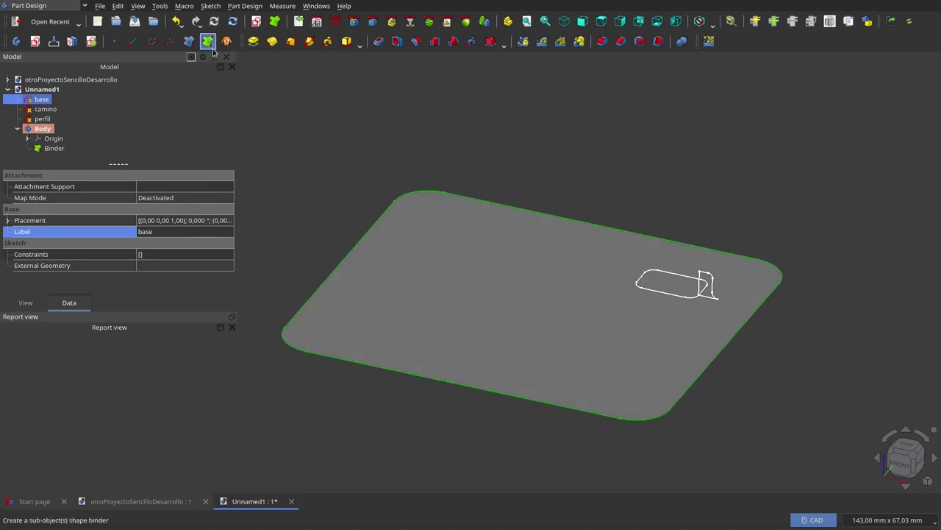
pyautogui.click(47, 110)
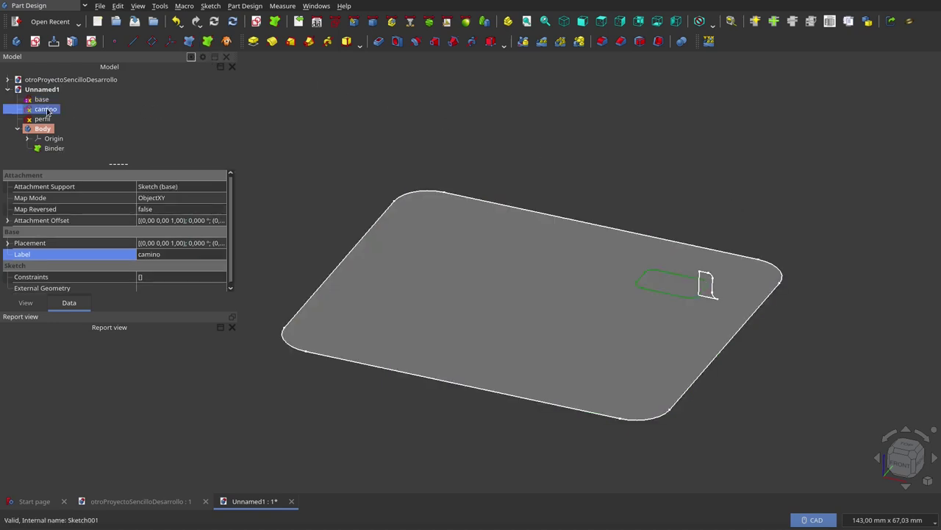
pyautogui.click(208, 42)
pyautogui.click(42, 118)
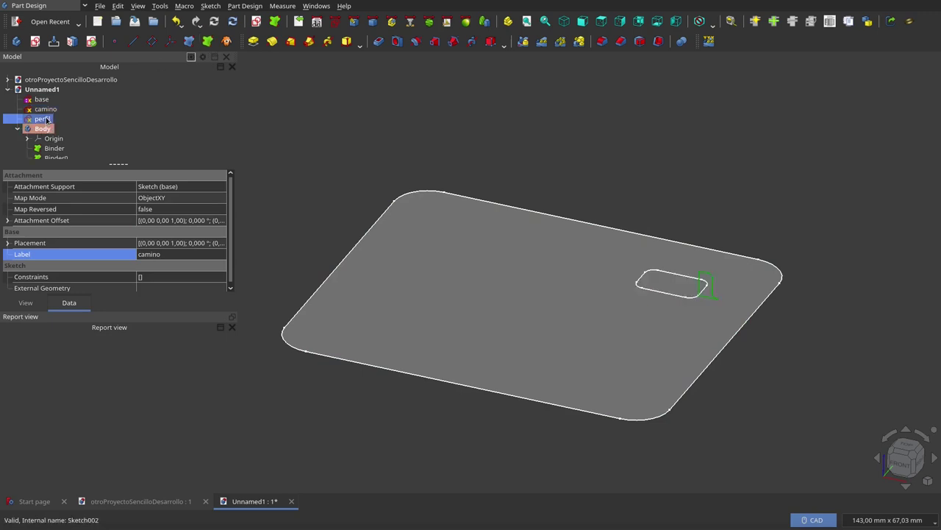
pyautogui.click(209, 42)
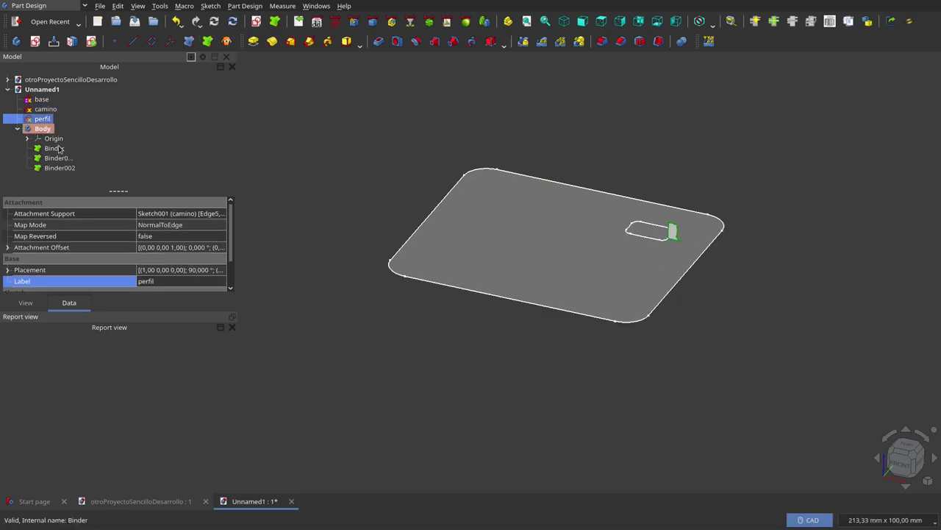
# Relabel the three binders as base, camino and perfil
pyautogui.click(60, 149)
pyautogui.click(224, 283)
pyautogui.write('camino')
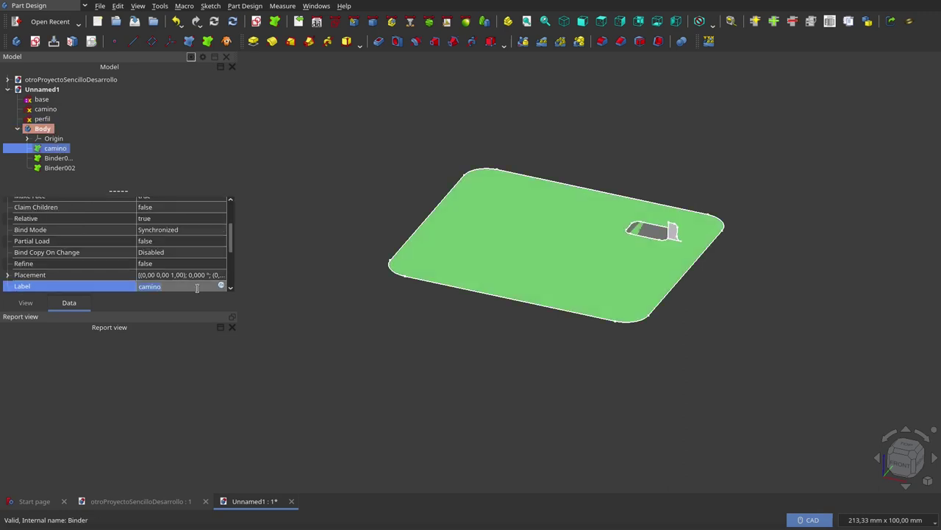
pyautogui.click(197, 286)
pyautogui.write('base')
pyautogui.click(61, 157)
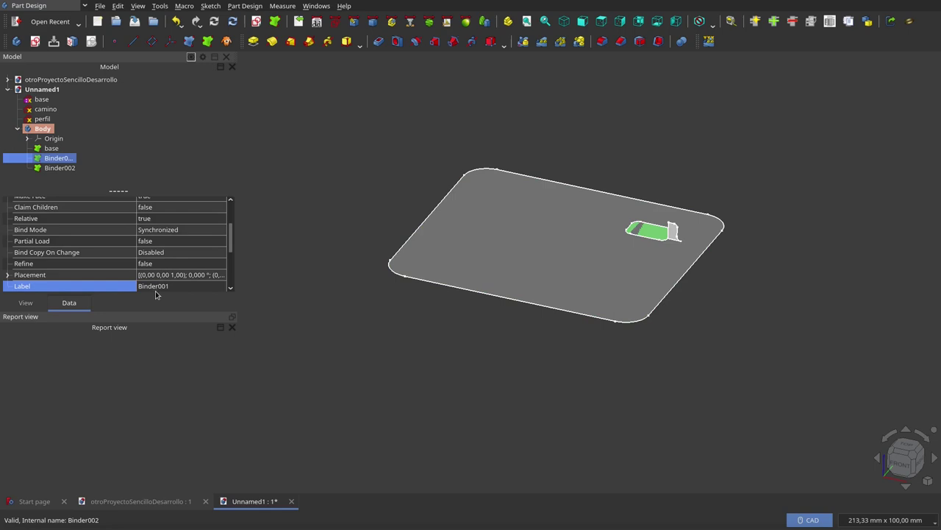
pyautogui.click(150, 285)
pyautogui.write('camino')
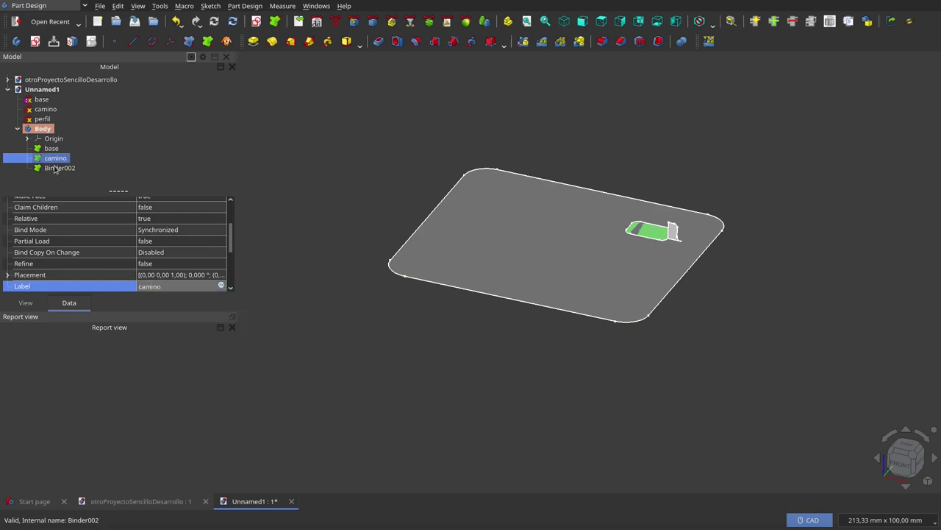
pyautogui.click(59, 167)
pyautogui.click(167, 287)
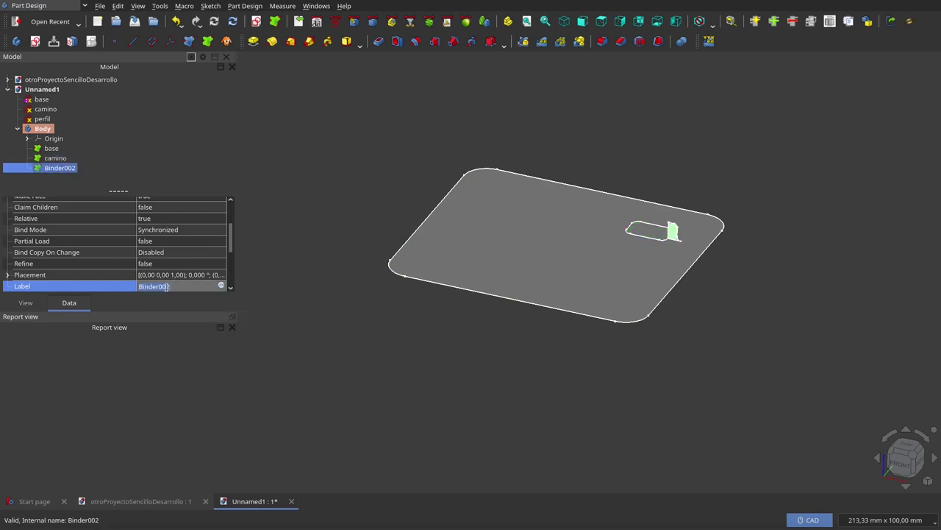
pyautogui.write('perfil')
pyautogui.click(410, 161)
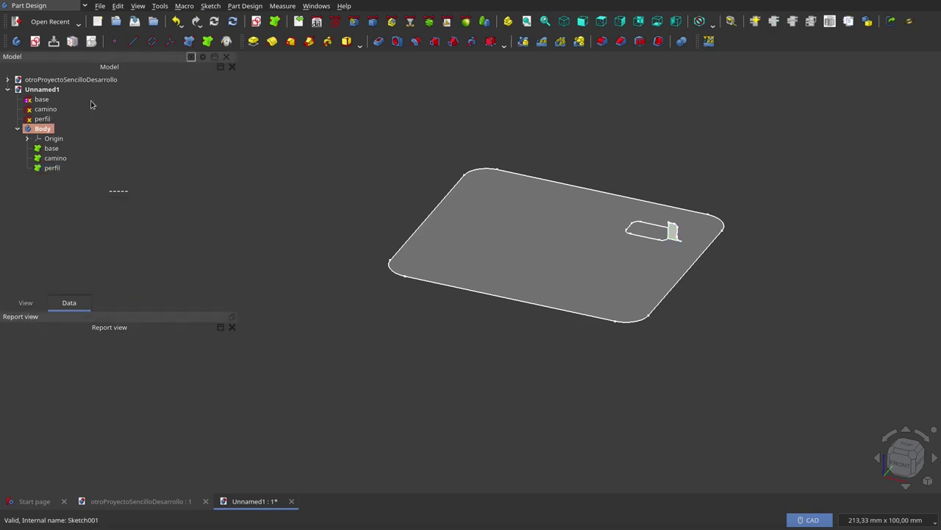
# Make a shape binder from the camino sketch and label it relleno
pyautogui.click(48, 109)
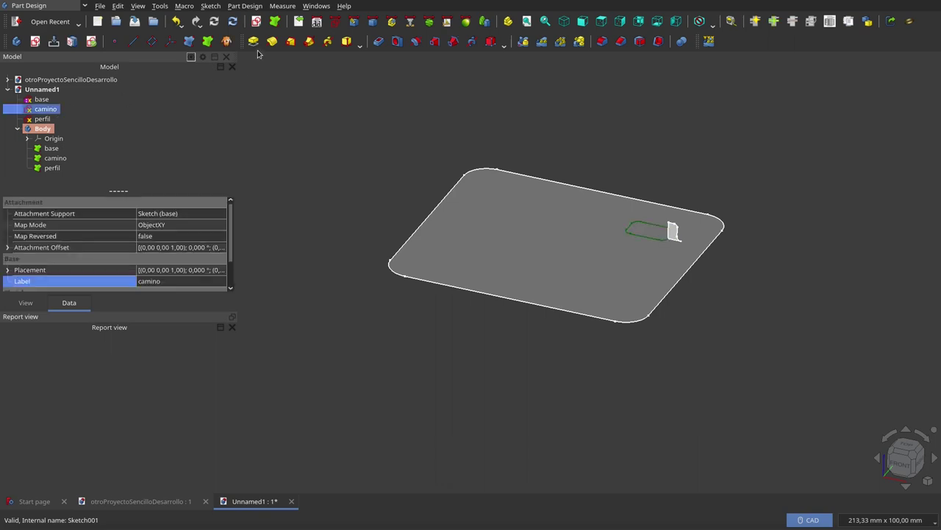
pyautogui.click(206, 41)
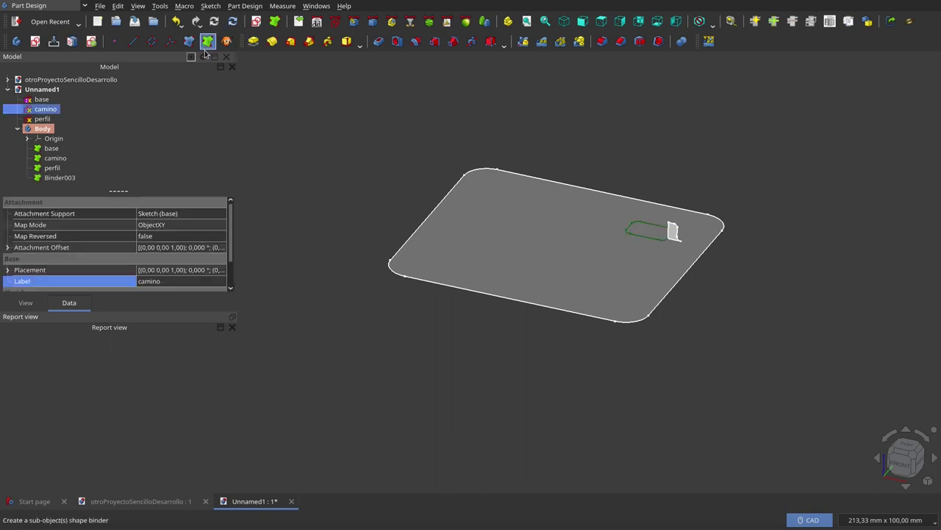
pyautogui.click(66, 177)
pyautogui.click(160, 286)
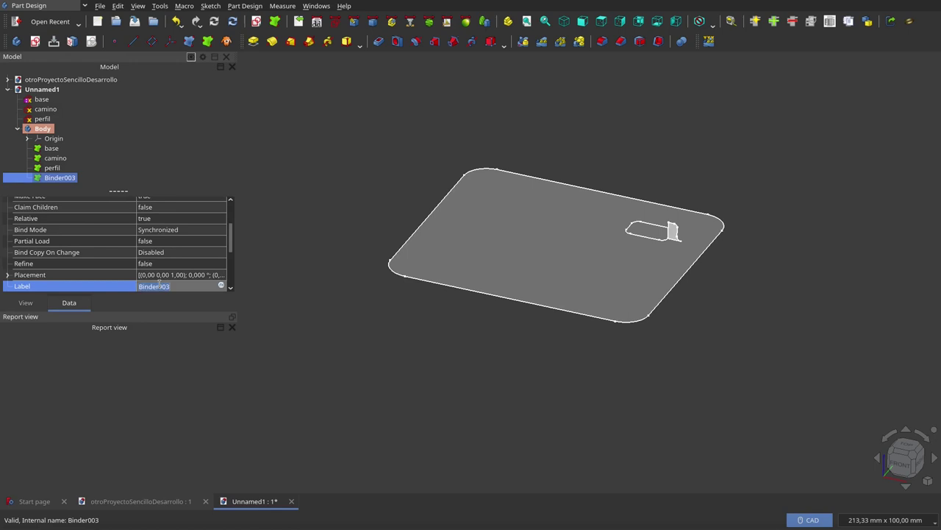
pyautogui.write('relleno')
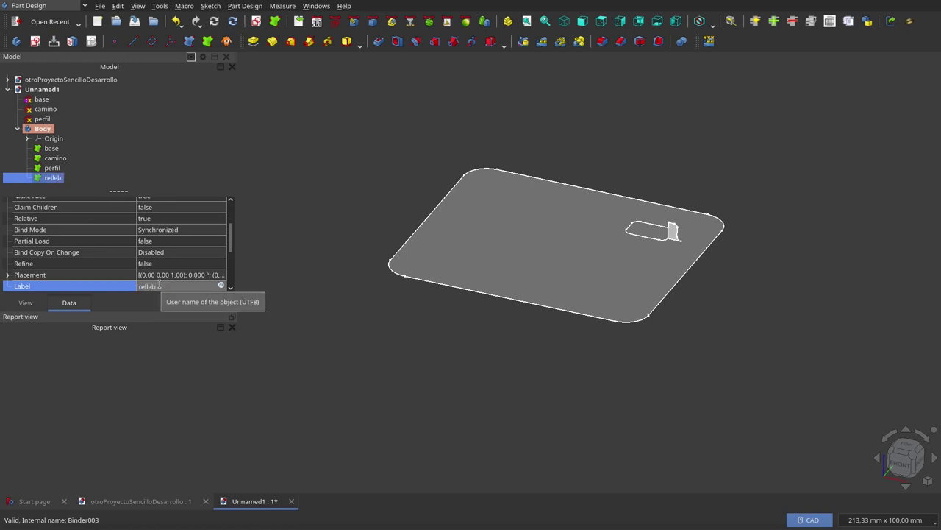
pyautogui.click(545, 130)
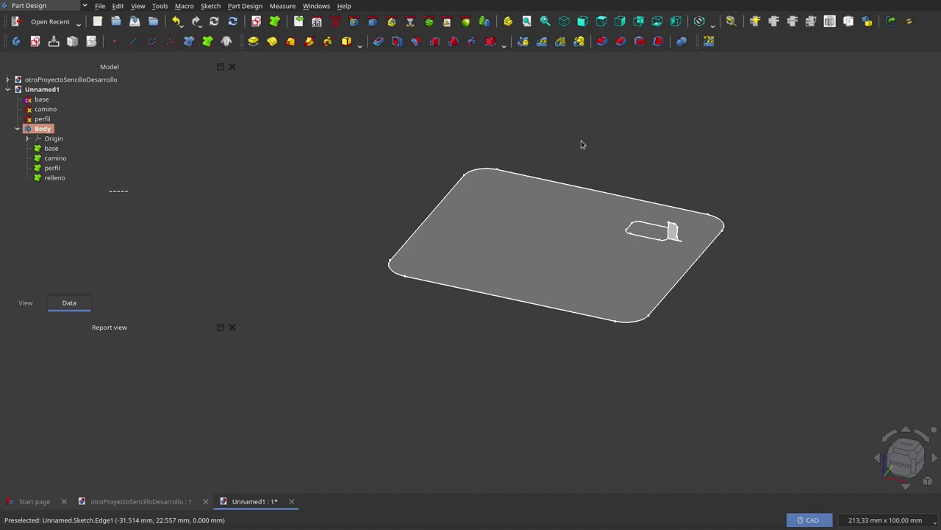
pyautogui.moveTo(80, 189)
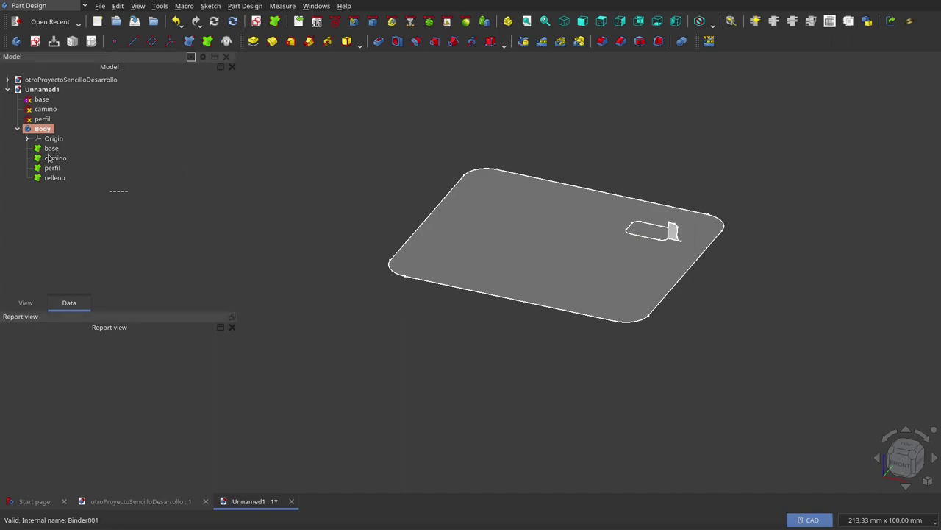
# Pad the base binder's rounded face 1 mm in the reversed direction
pyautogui.click(50, 150)
pyautogui.click(420, 148)
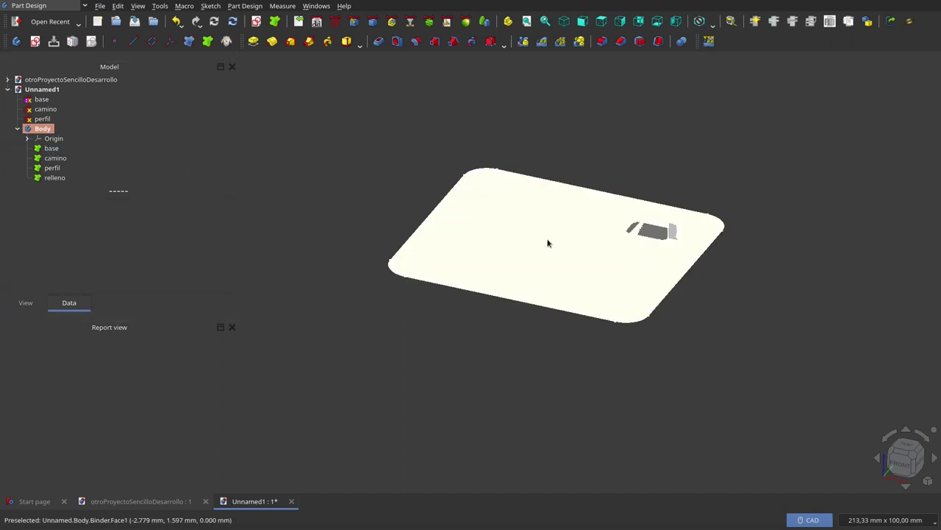
pyautogui.click(547, 243)
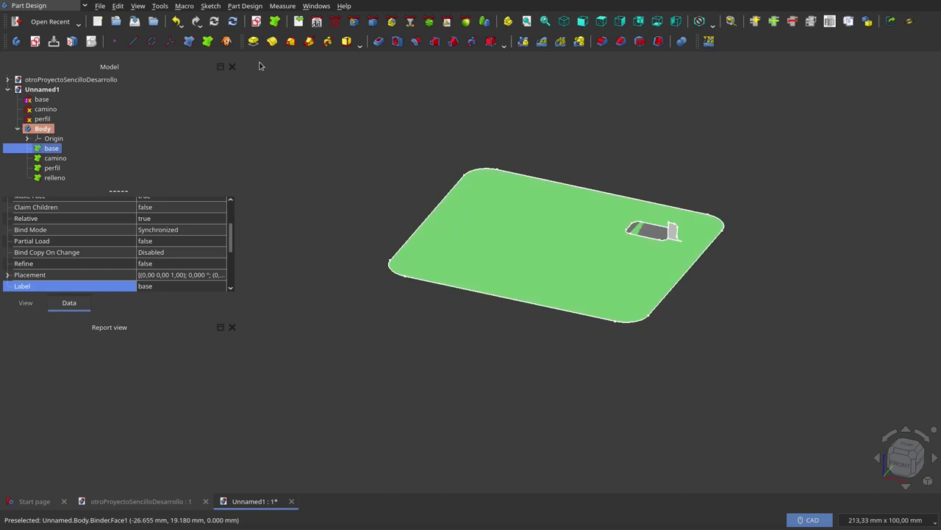
pyautogui.click(253, 41)
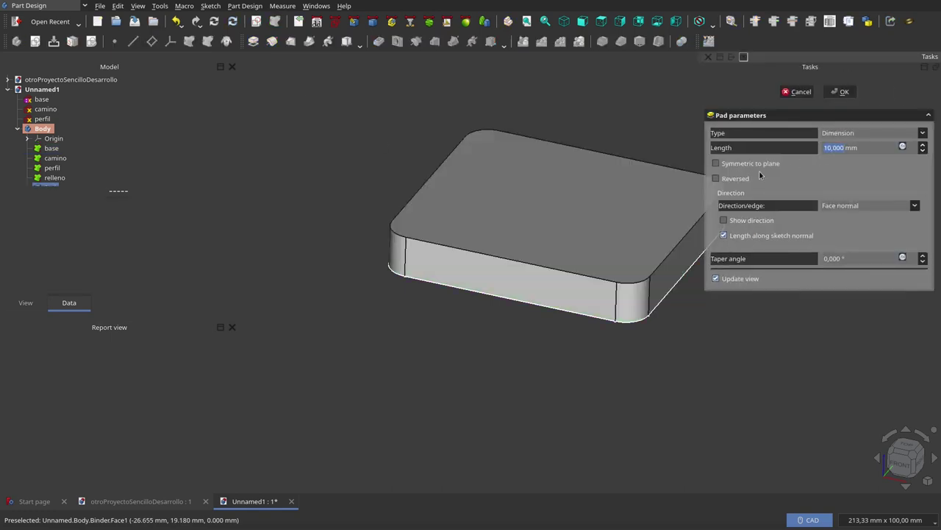
pyautogui.click(716, 179)
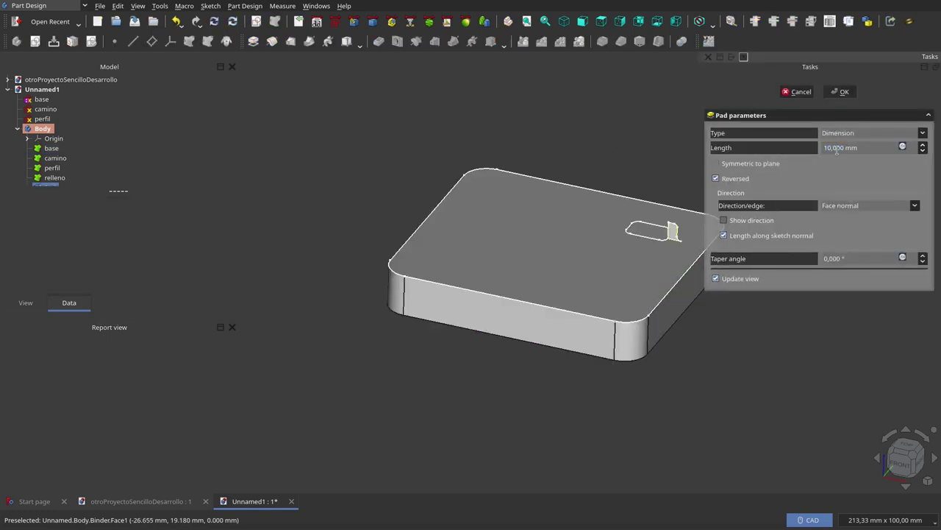
pyautogui.scroll(-4, 837, 150)
pyautogui.scroll(-3, 837, 150)
pyautogui.scroll(-3, 837, 150)
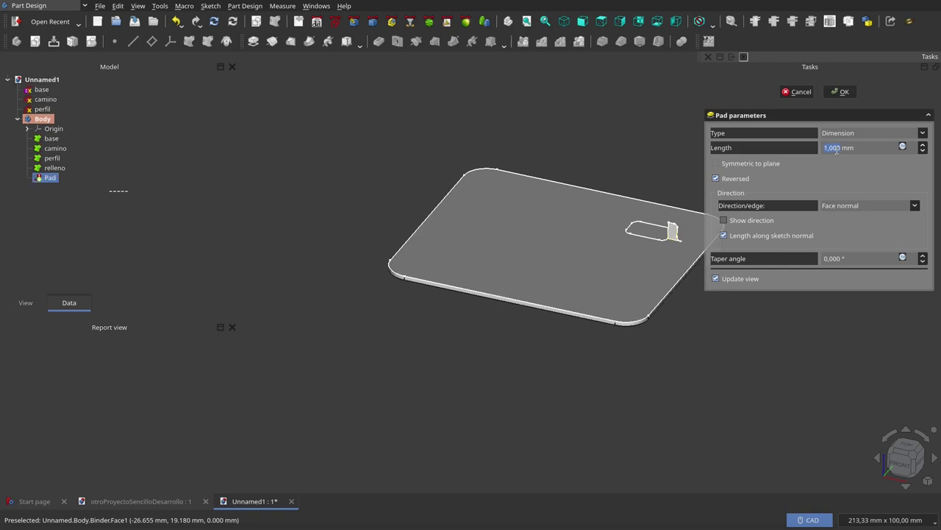
pyautogui.press('Return')
# Orbit and zoom the view to inspect the thin rounded plate
pyautogui.moveTo(664, 328)
pyautogui.mouseDown(button='middle')
pyautogui.moveTo(662, 317)
pyautogui.moveTo(682, 319)
pyautogui.moveTo(649, 246)
pyautogui.mouseUp(button='middle')
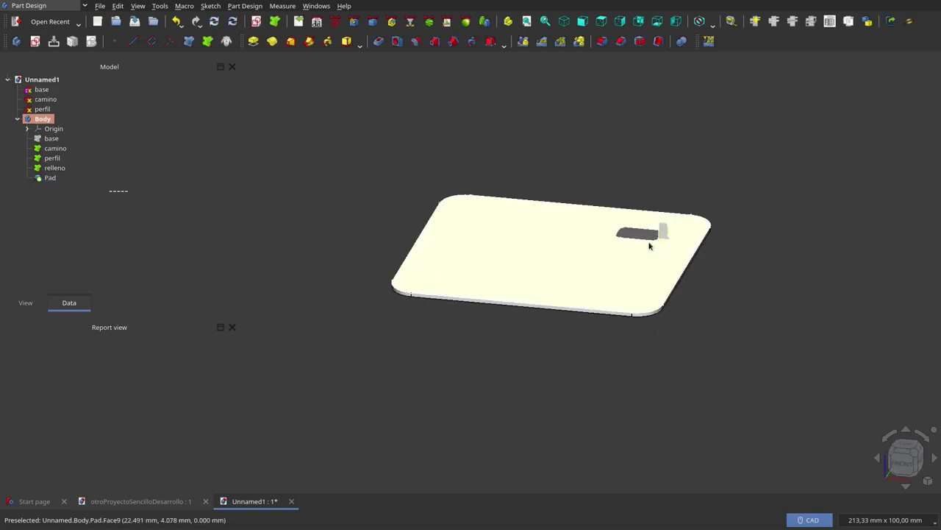
pyautogui.scroll(3, 649, 246)
pyautogui.scroll(2, 609, 238)
pyautogui.scroll(-5, 672, 86)
pyautogui.scroll(-2, 571, 291)
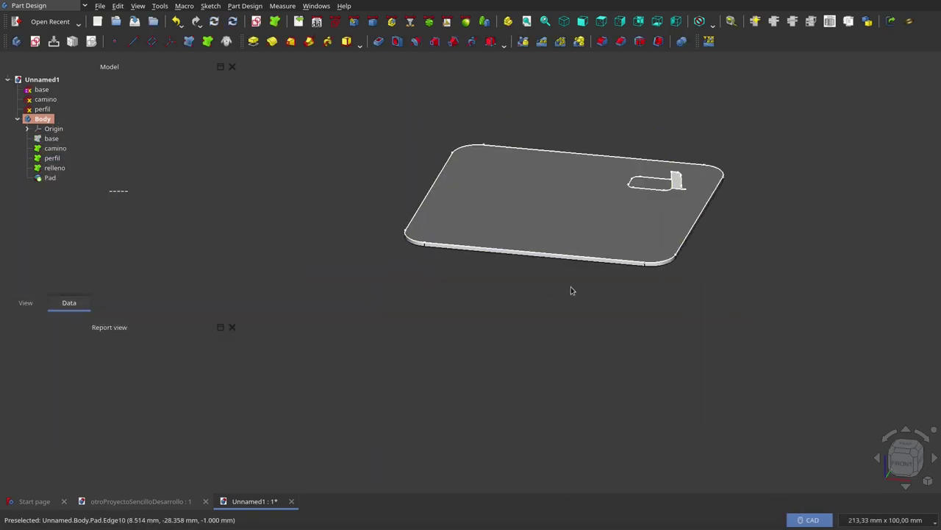
pyautogui.scroll(-1, 570, 291)
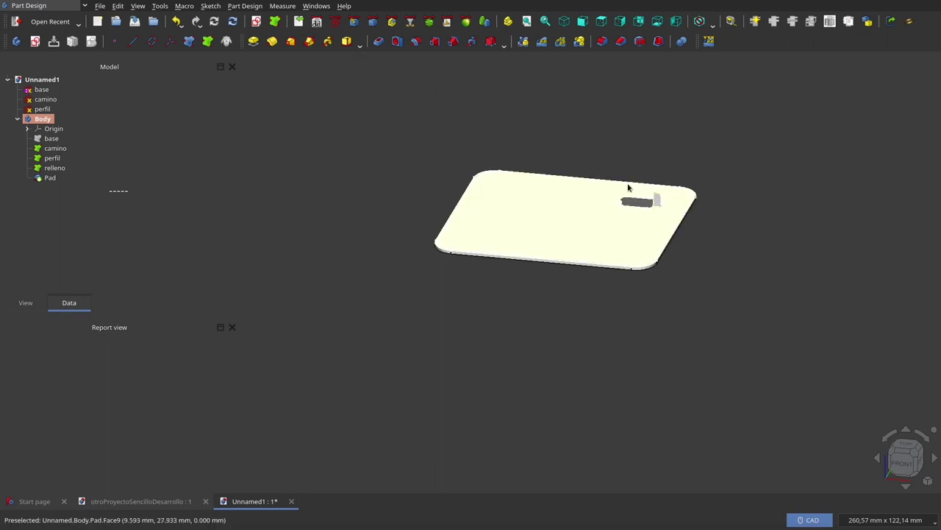
# Hide the Pad solid so only the binder outlines show
pyautogui.click(42, 89)
pyautogui.keyDown('shift'); pyautogui.click(42, 109); pyautogui.keyUp('shift')
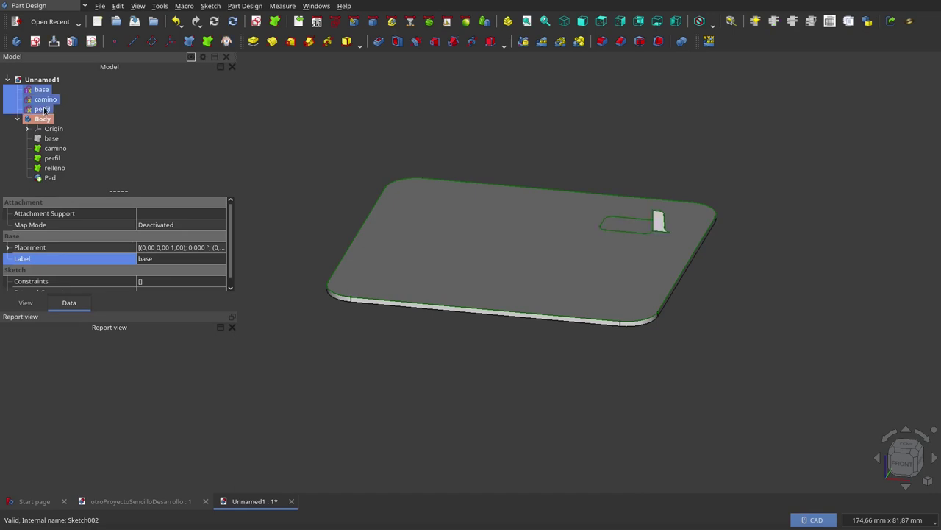
pyautogui.click(534, 125)
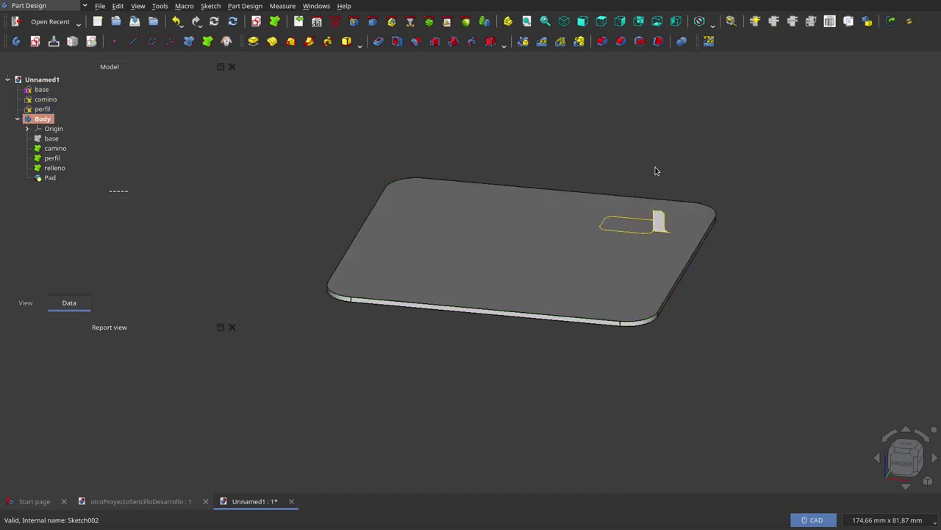
pyautogui.click(53, 149)
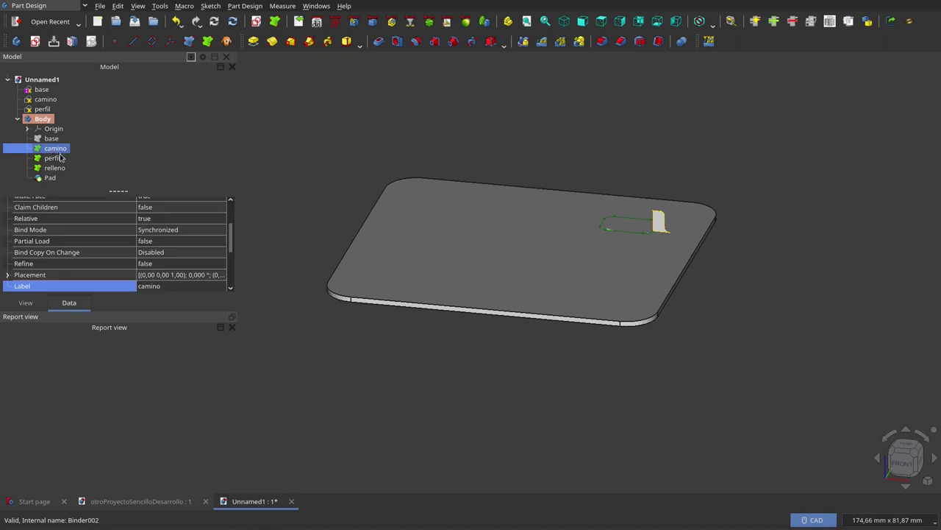
pyautogui.click(49, 179)
pyautogui.press('space')
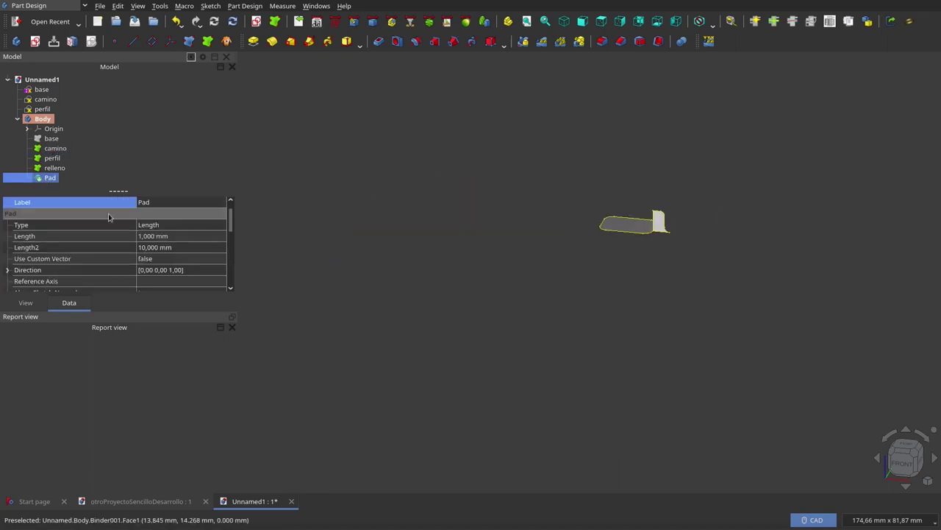
# Check the camino binder's Make Face property, leaving it unchanged
pyautogui.click(50, 149)
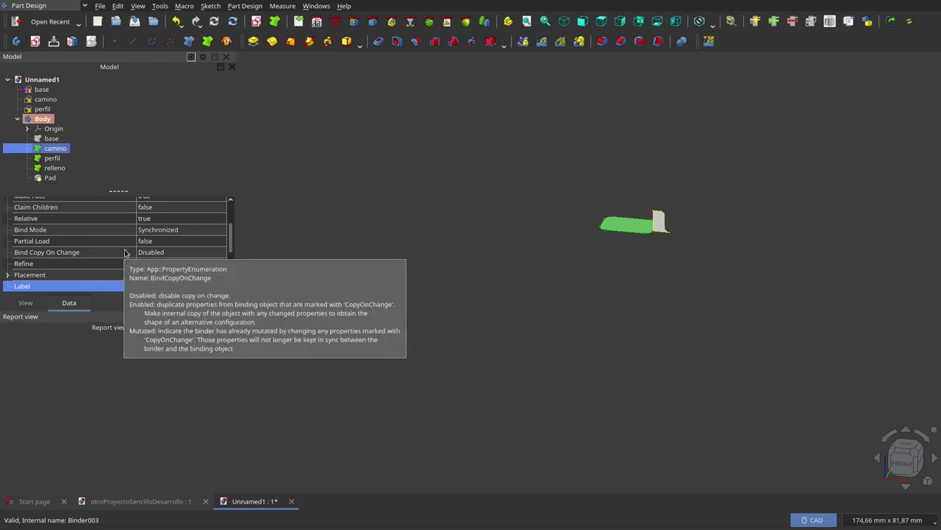
pyautogui.scroll(2, 157, 220)
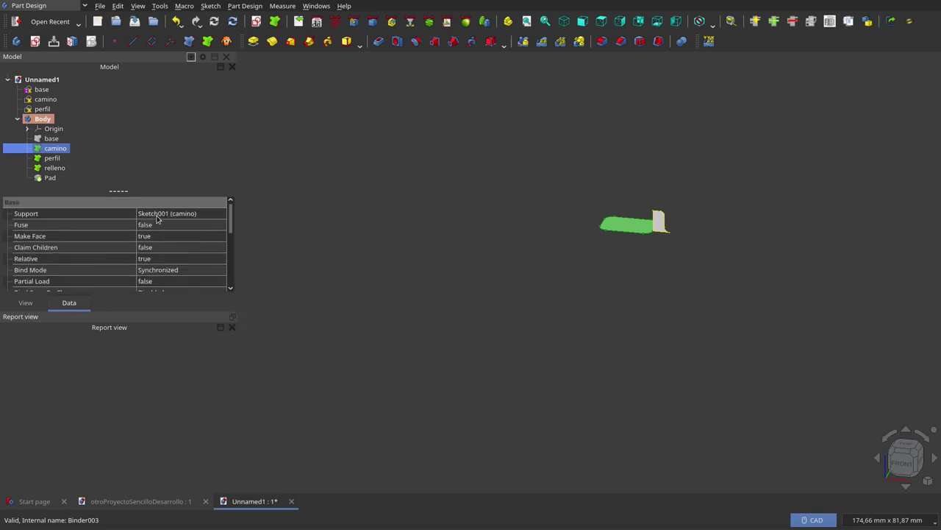
pyautogui.click(147, 238)
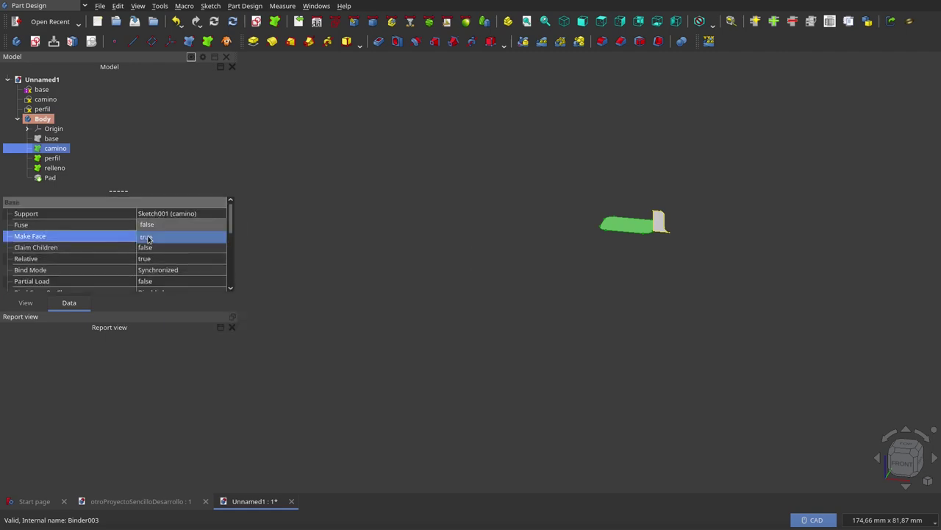
pyautogui.click(148, 237)
pyautogui.click(363, 264)
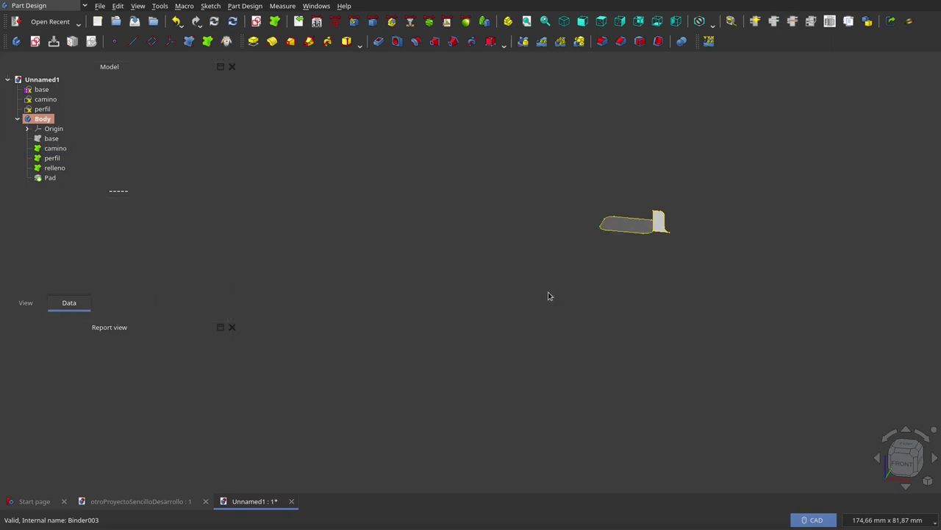
# Select the relleno binder, then the perfil profile face at the path's end
pyautogui.moveTo(84, 189)
pyautogui.click(63, 169)
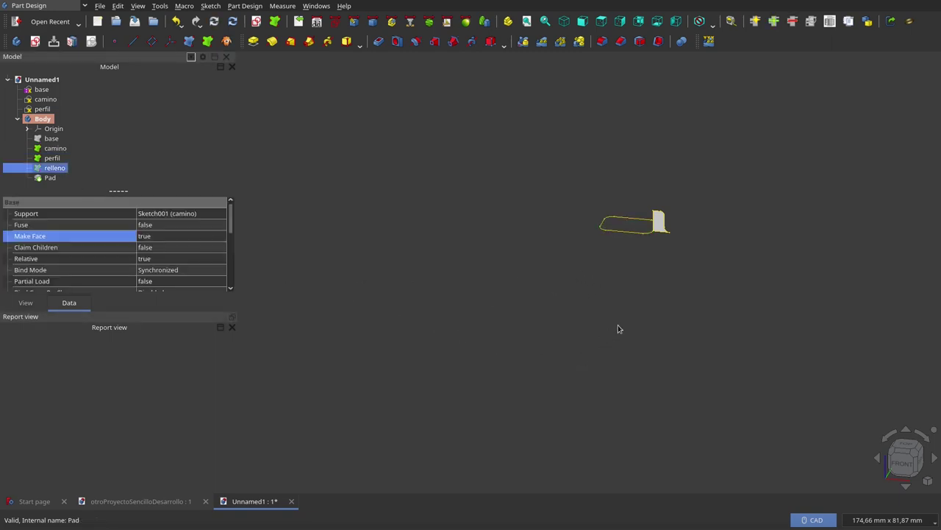
pyautogui.scroll(1, 679, 206)
pyautogui.scroll(1, 695, 214)
pyautogui.scroll(2, 698, 216)
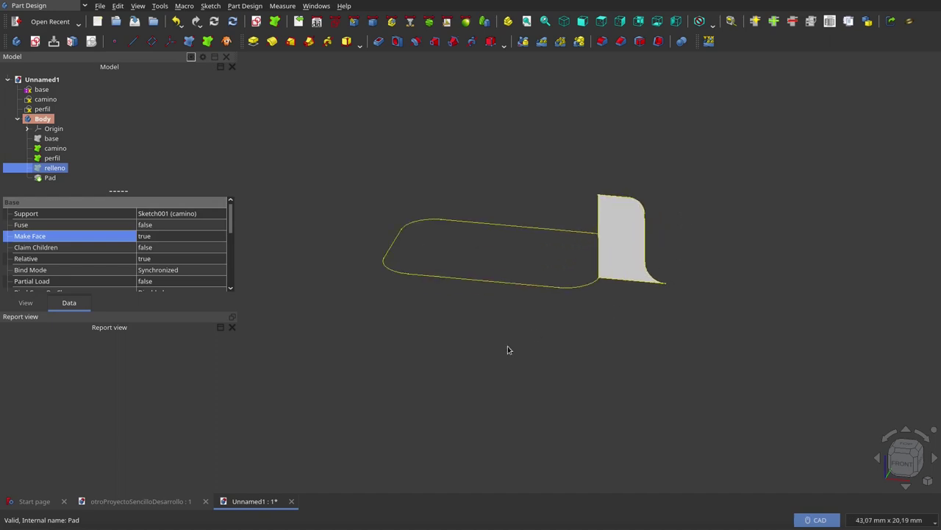
pyautogui.scroll(1, 507, 349)
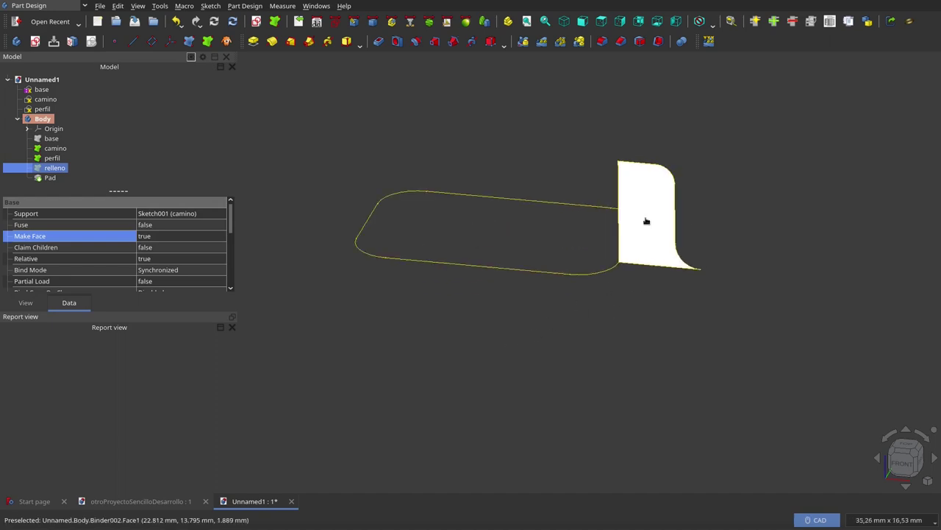
pyautogui.click(645, 218)
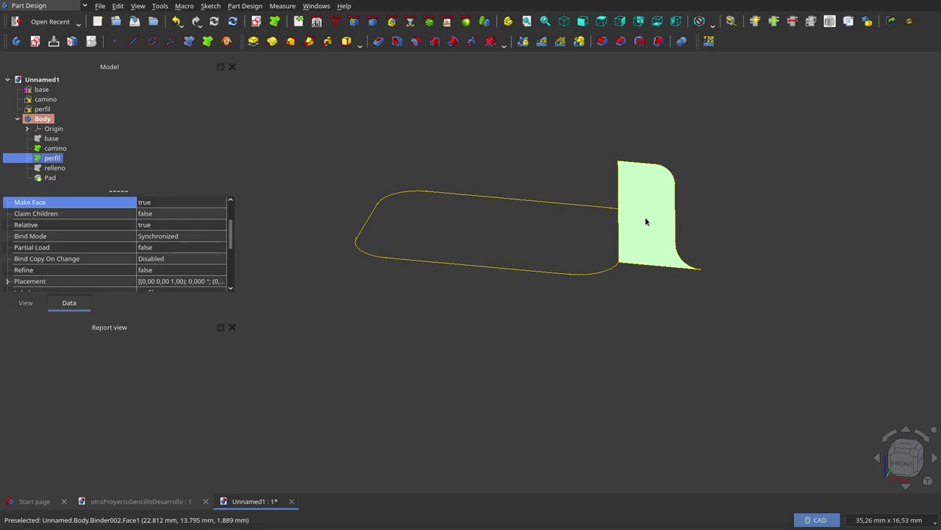
# Sweep the perfil face along the camino outline as an Additive Pipe
pyautogui.click(309, 40)
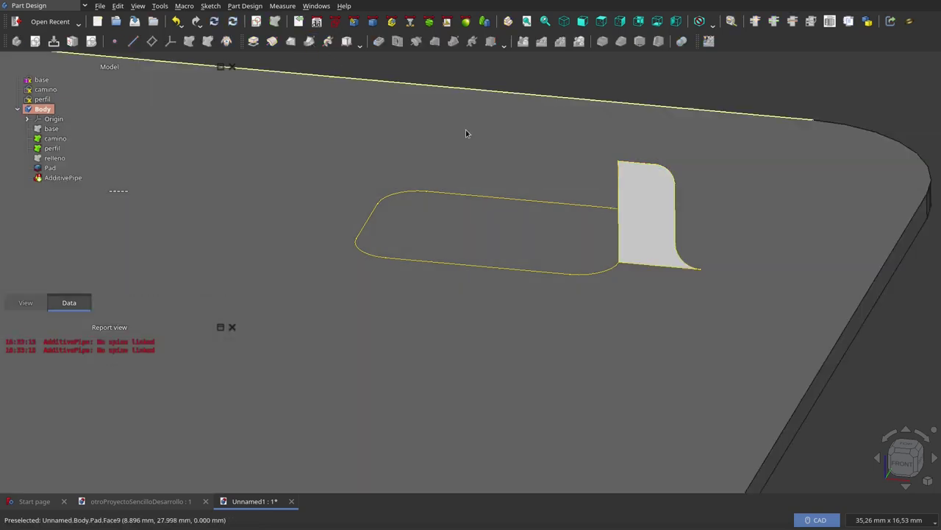
pyautogui.scroll(-3, 681, 179)
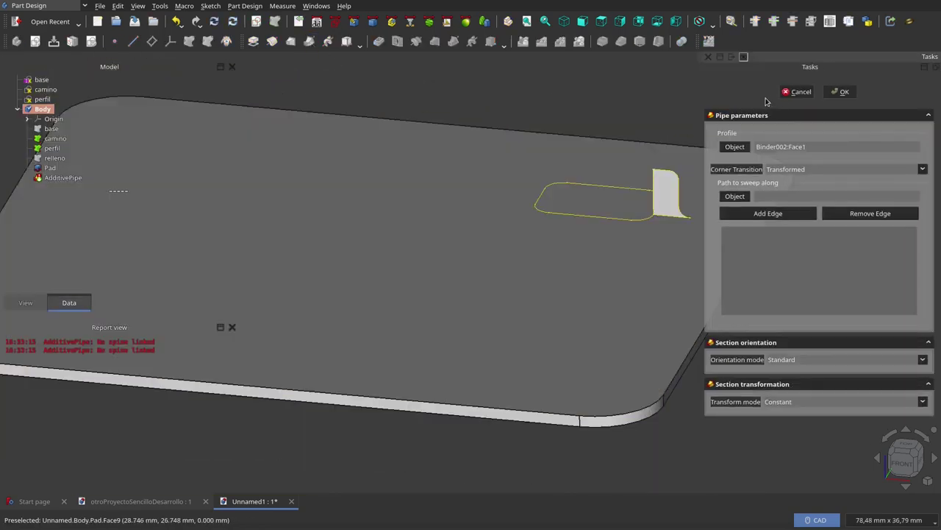
pyautogui.click(732, 57)
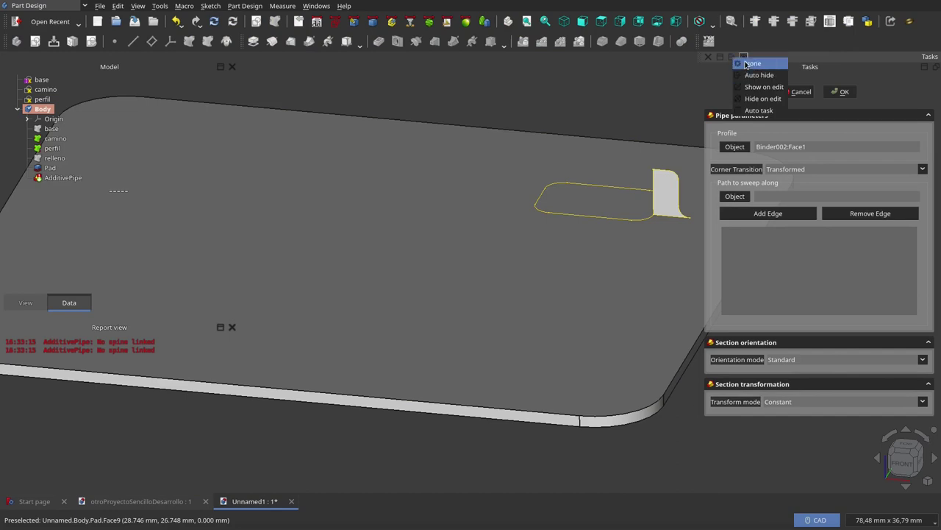
pyautogui.click(598, 149)
pyautogui.scroll(-5, 424, 227)
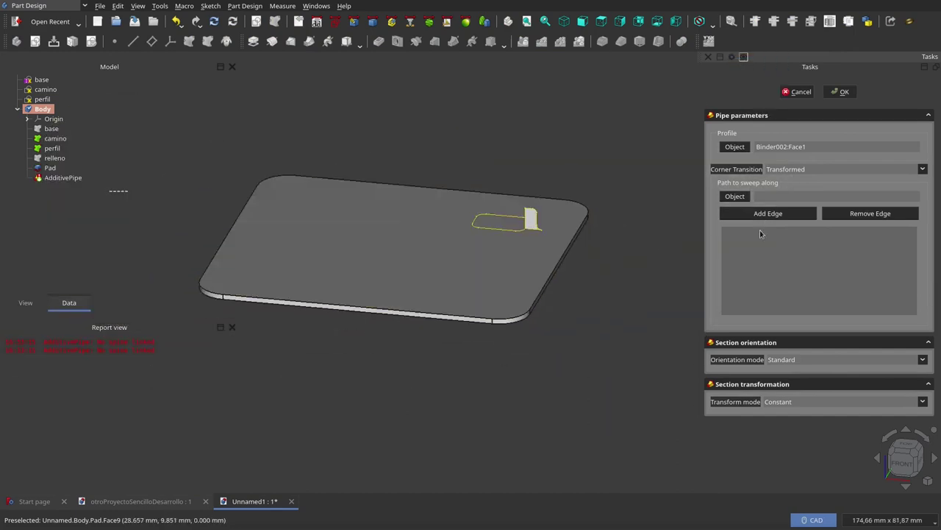
pyautogui.click(744, 199)
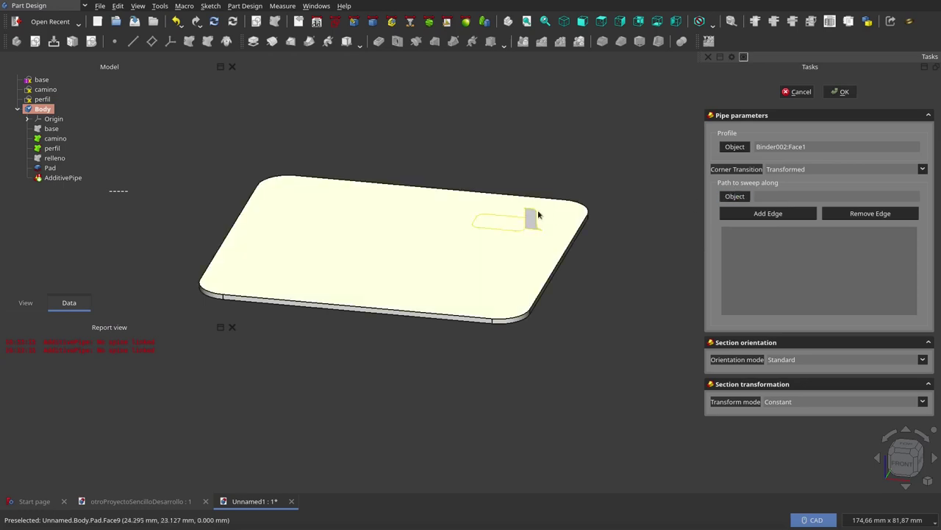
pyautogui.click(503, 231)
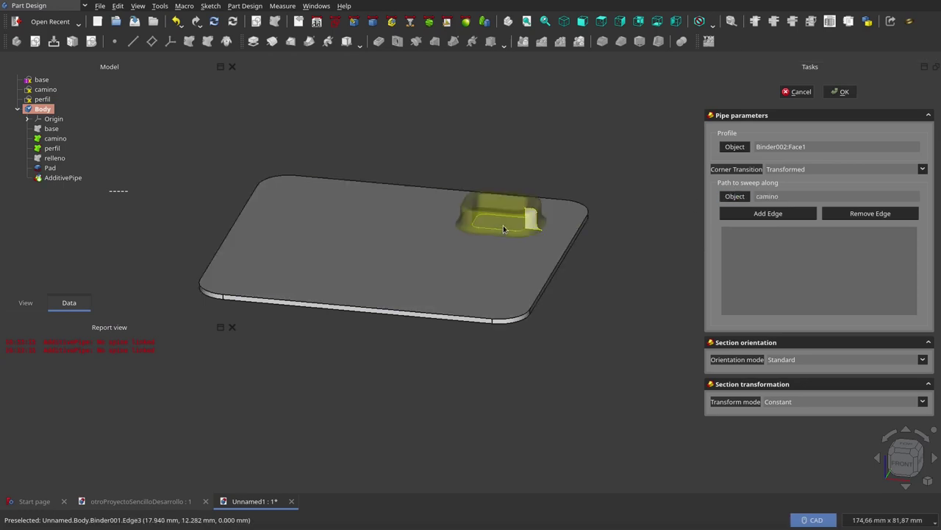
pyautogui.scroll(3, 525, 175)
pyautogui.moveTo(528, 175); pyautogui.dragTo(519, 200, button='middle')
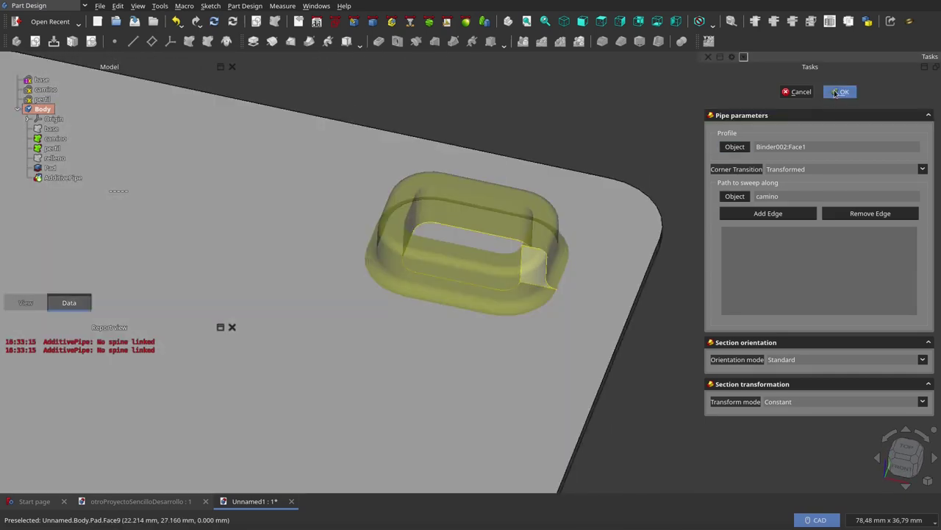
pyautogui.click(843, 91)
# Orbit to a low side view to inspect the raised ring
pyautogui.scroll(-4, 487, 215)
pyautogui.moveTo(489, 218)
pyautogui.mouseDown(button='middle')
pyautogui.moveTo(449, 125)
pyautogui.moveTo(438, 162)
pyautogui.mouseUp(button='middle')
pyautogui.rightClick(447, 176)
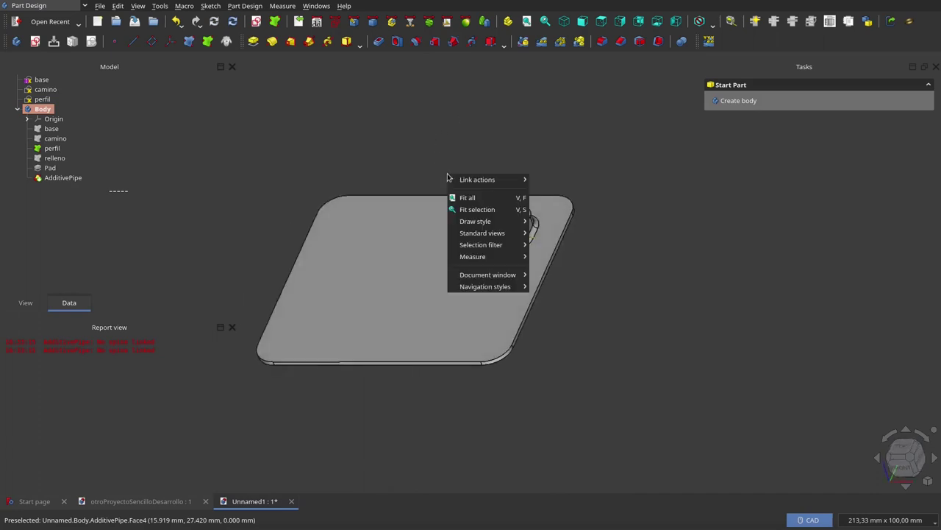
pyautogui.click(653, 277)
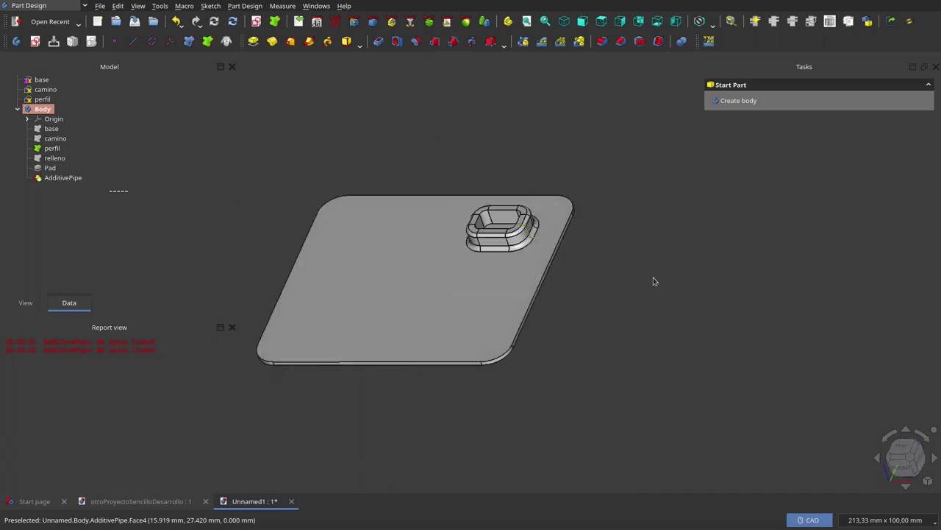
# Hide the AdditivePipe and select the relleno face in Front view
pyautogui.click(57, 178)
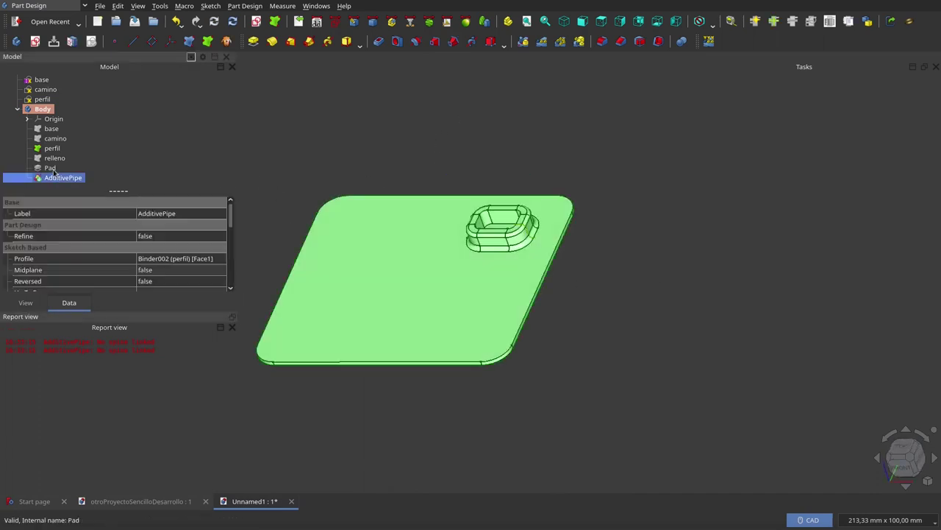
pyautogui.press('space')
pyautogui.click(48, 160)
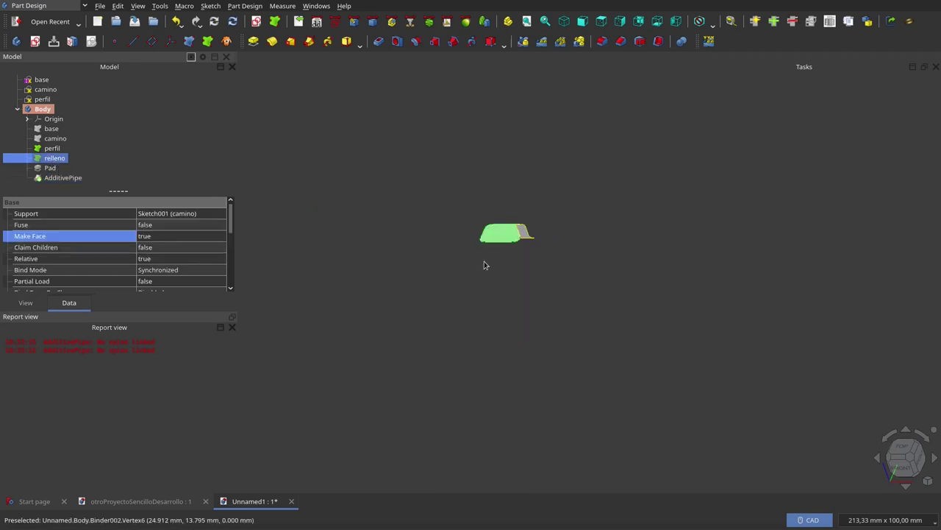
pyautogui.moveTo(486, 265)
pyautogui.mouseDown(button='middle')
pyautogui.moveTo(508, 332)
pyautogui.moveTo(592, 237)
pyautogui.mouseUp(button='middle')
pyautogui.press('1')
pyautogui.scroll(2, 478, 189)
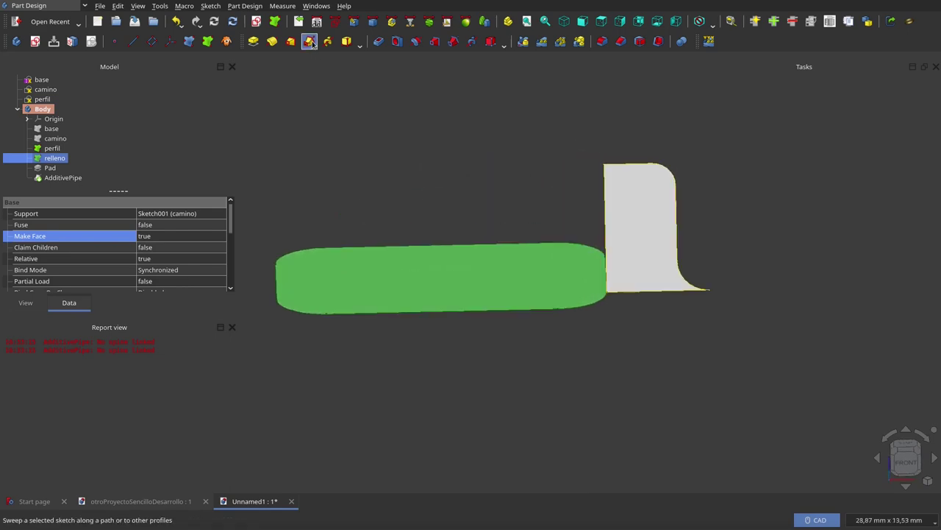
pyautogui.click(435, 181)
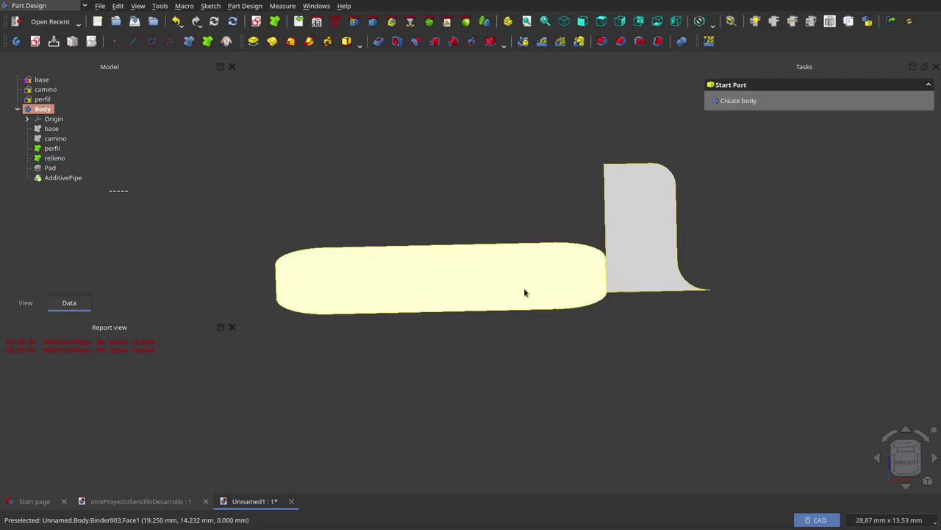
pyautogui.click(525, 293)
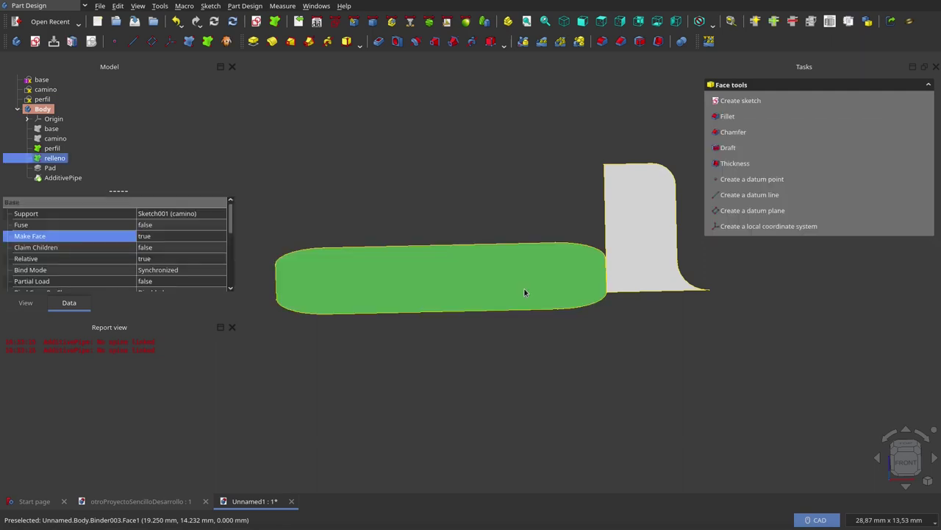
# Sweep the relleno face along perfil's Edge1 to create AdditivePipe001
pyautogui.click(310, 42)
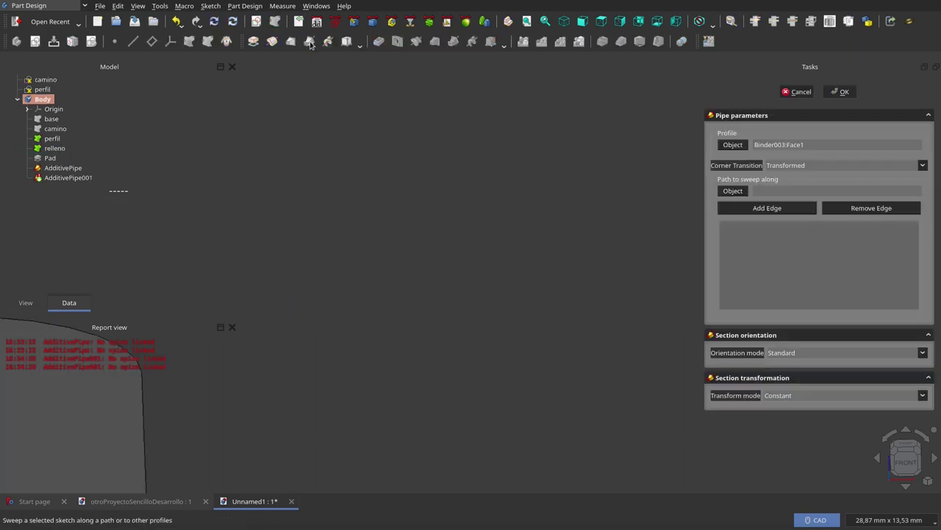
pyautogui.scroll(-2, 669, 202)
pyautogui.scroll(-2, 669, 203)
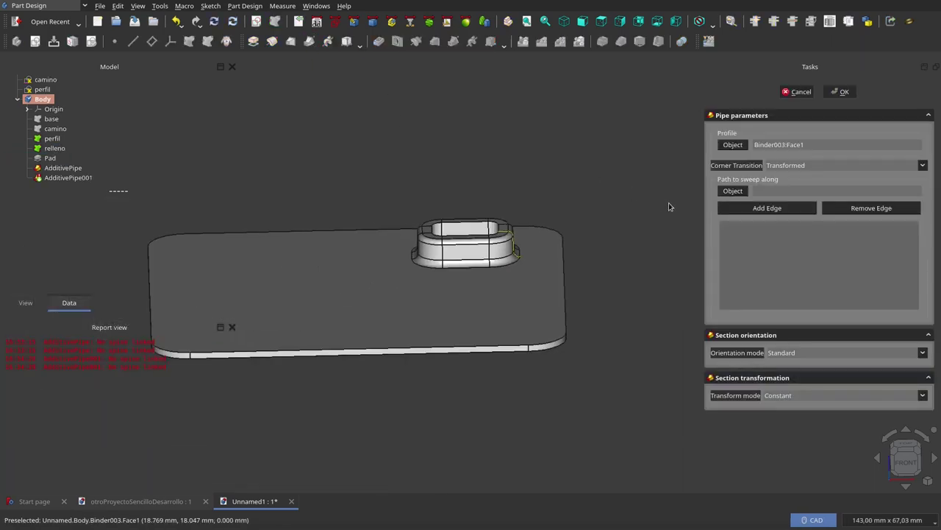
pyautogui.scroll(-1, 669, 202)
pyautogui.scroll(2, 558, 228)
pyautogui.scroll(1, 515, 236)
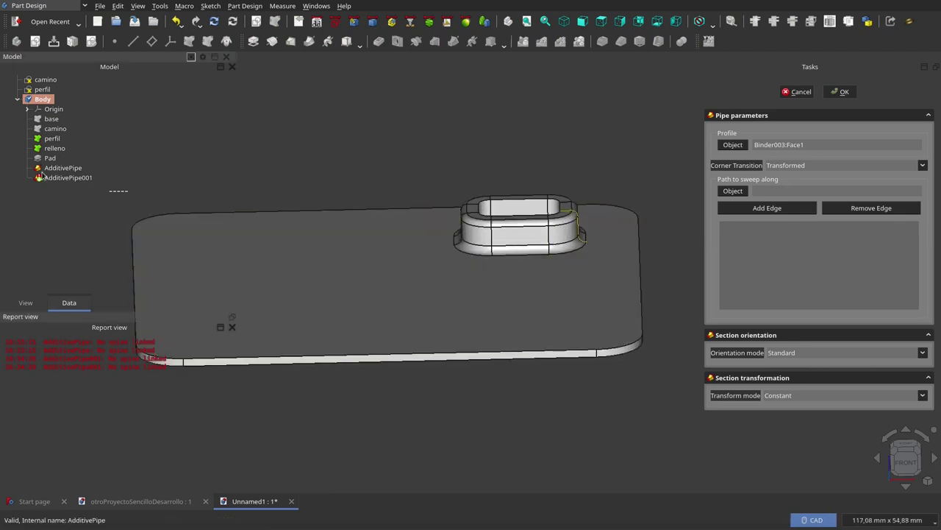
pyautogui.click(54, 168)
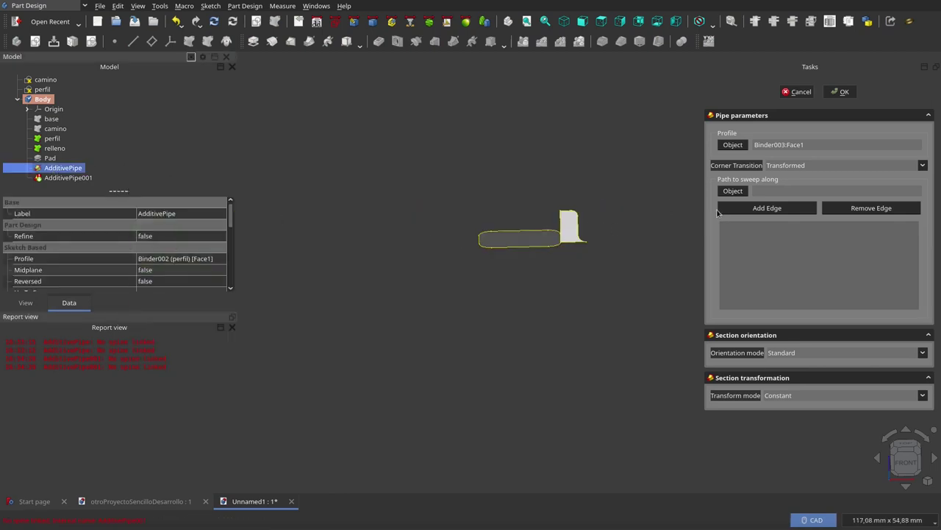
pyautogui.click(735, 196)
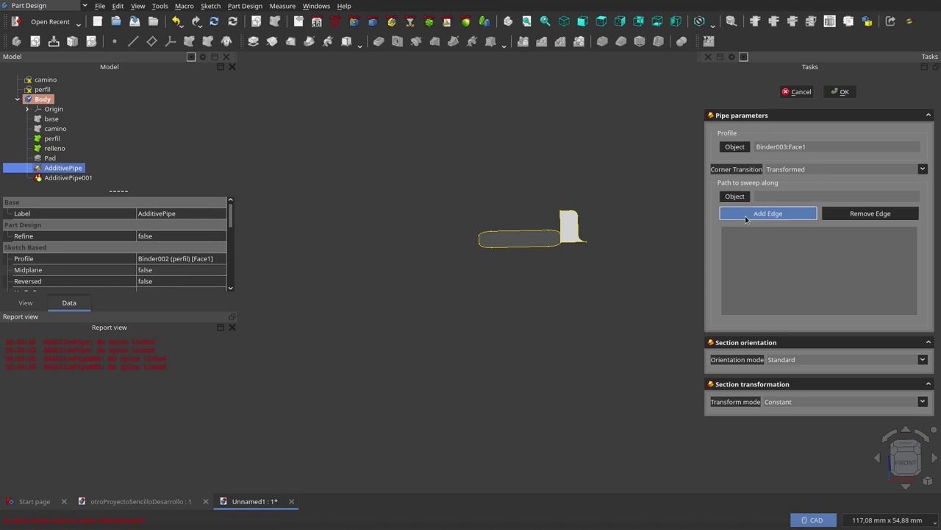
pyautogui.click(745, 219)
pyautogui.click(548, 245)
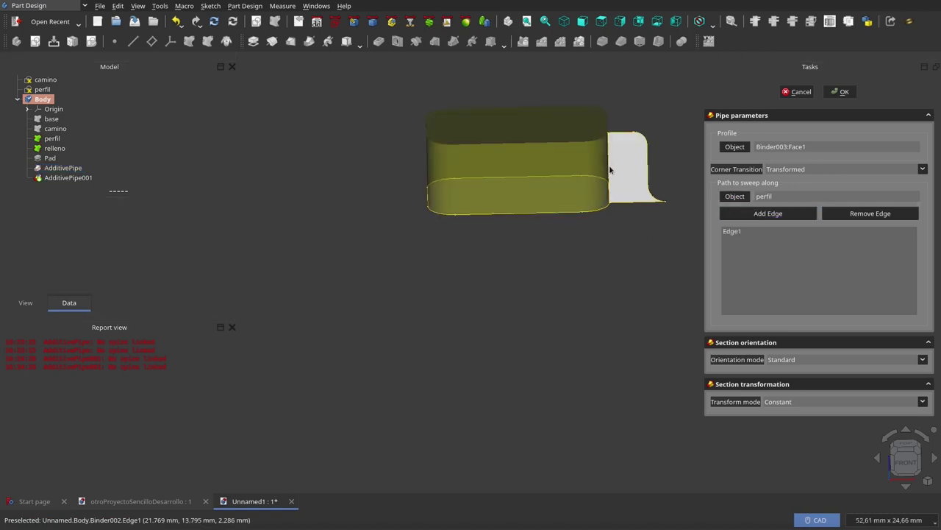
pyautogui.scroll(-2, 535, 289)
pyautogui.moveTo(544, 232)
pyautogui.mouseDown(button='middle')
pyautogui.moveTo(509, 228)
pyautogui.moveTo(543, 225)
pyautogui.moveTo(544, 254)
pyautogui.mouseUp(button='middle')
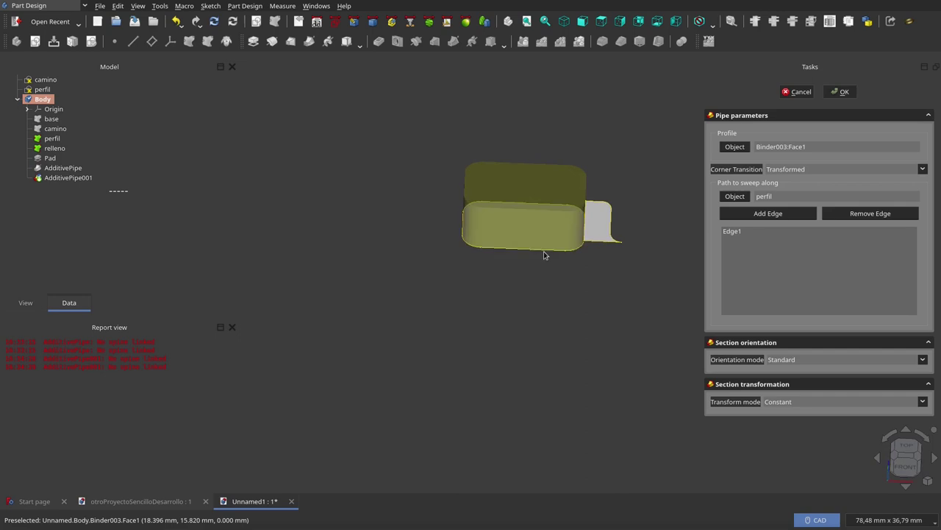
pyautogui.click(844, 92)
# Select AdditivePipe and AdditivePipe001 together in the model tree
pyautogui.scroll(-3, 632, 273)
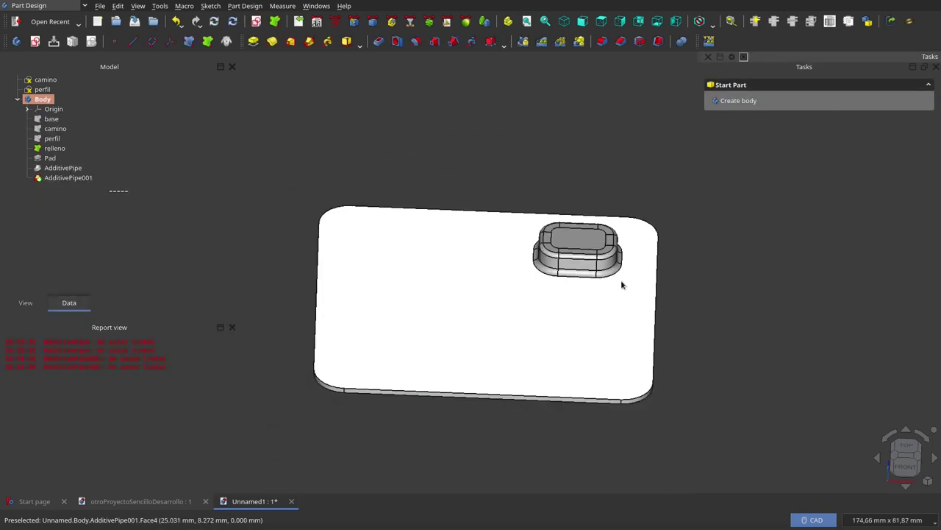
pyautogui.moveTo(621, 280)
pyautogui.mouseDown(button='middle')
pyautogui.moveTo(483, 181)
pyautogui.moveTo(488, 158)
pyautogui.mouseUp(button='middle')
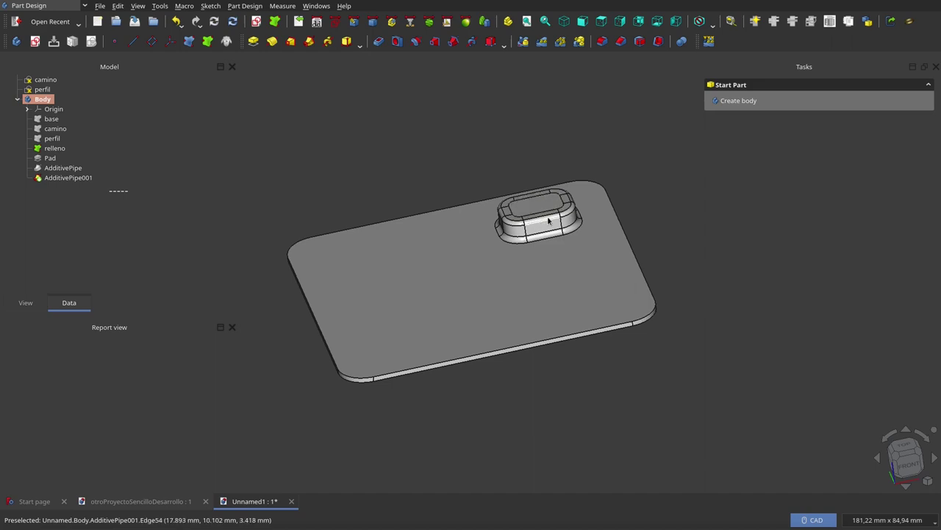
pyautogui.click(74, 168)
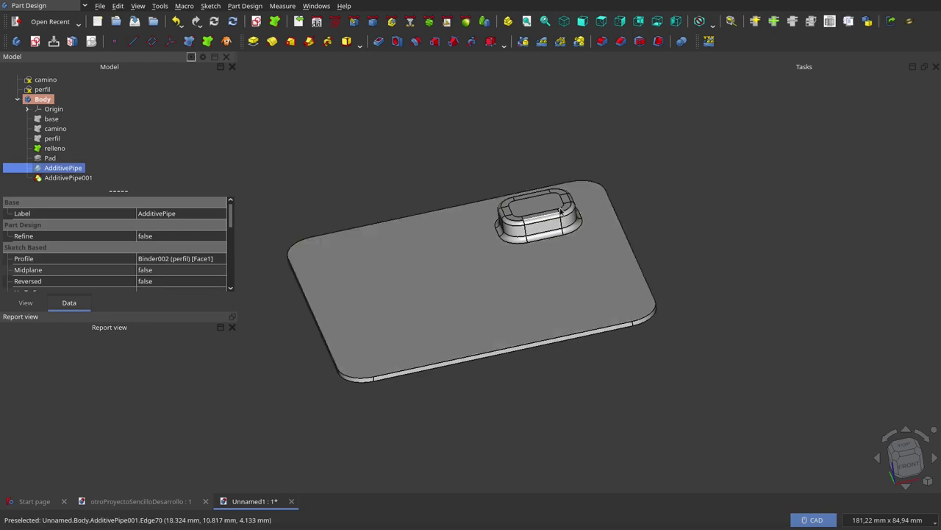
pyautogui.keyDown('ctrl'); pyautogui.click(52, 178); pyautogui.keyUp('ctrl')
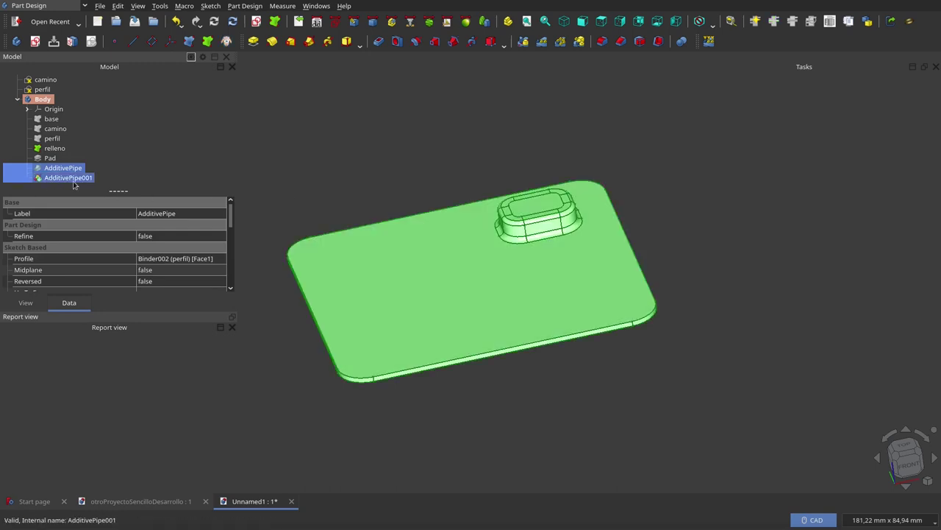
# Create a MultiTransform of both sweeps with a mirror across the Base XZ plane
pyautogui.click(578, 43)
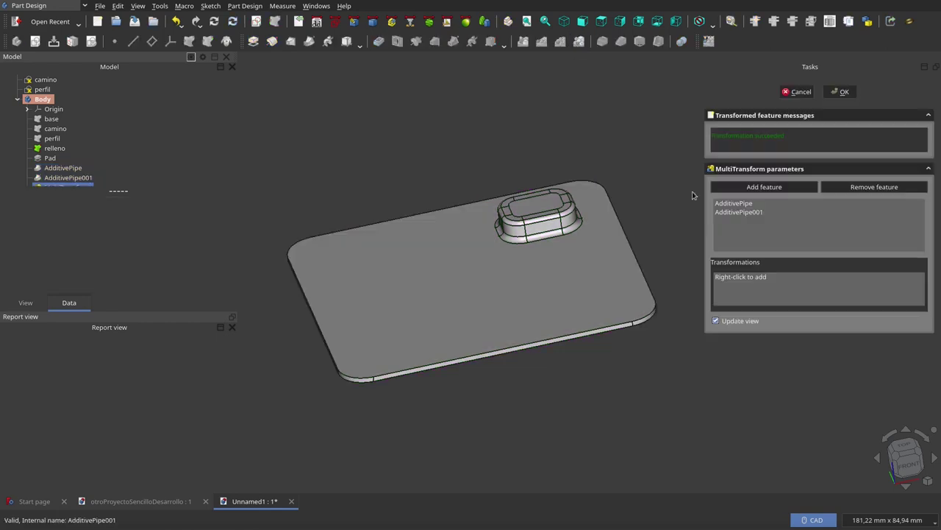
pyautogui.moveTo(818, 288)
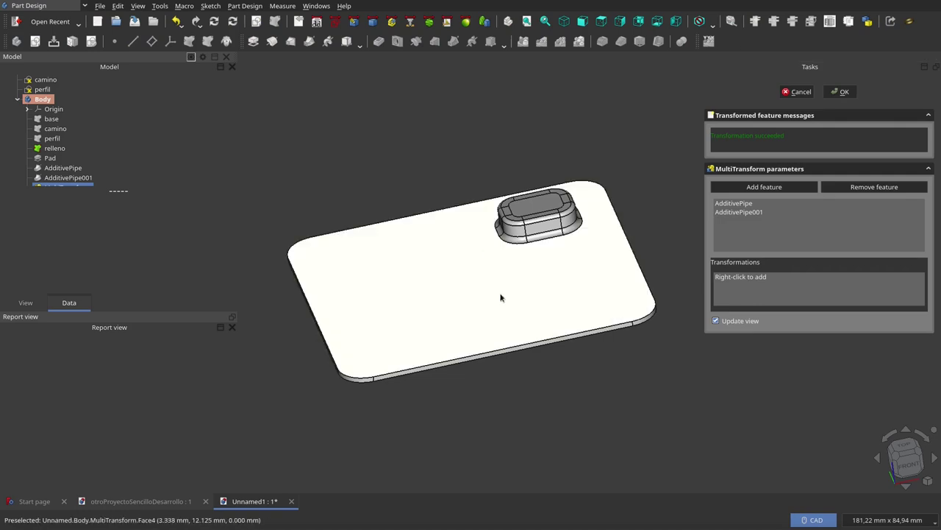
pyautogui.rightClick(762, 286)
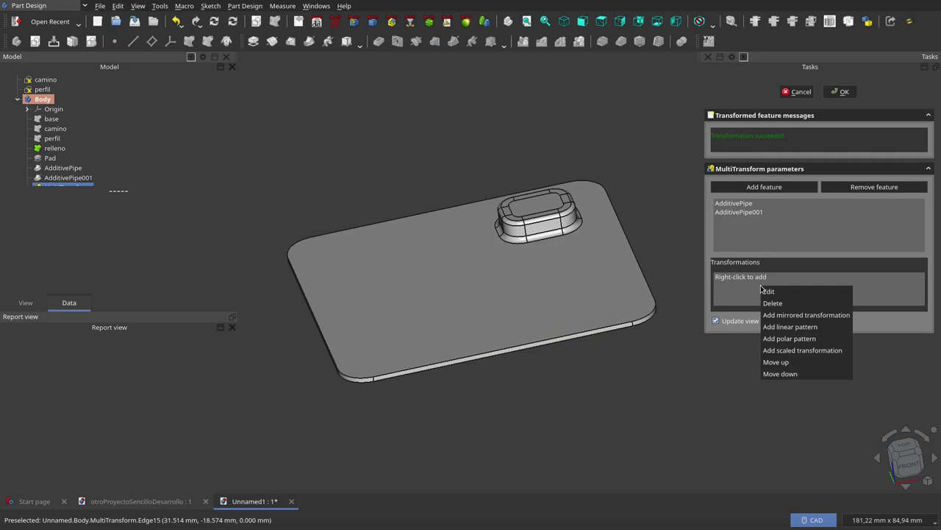
pyautogui.click(806, 315)
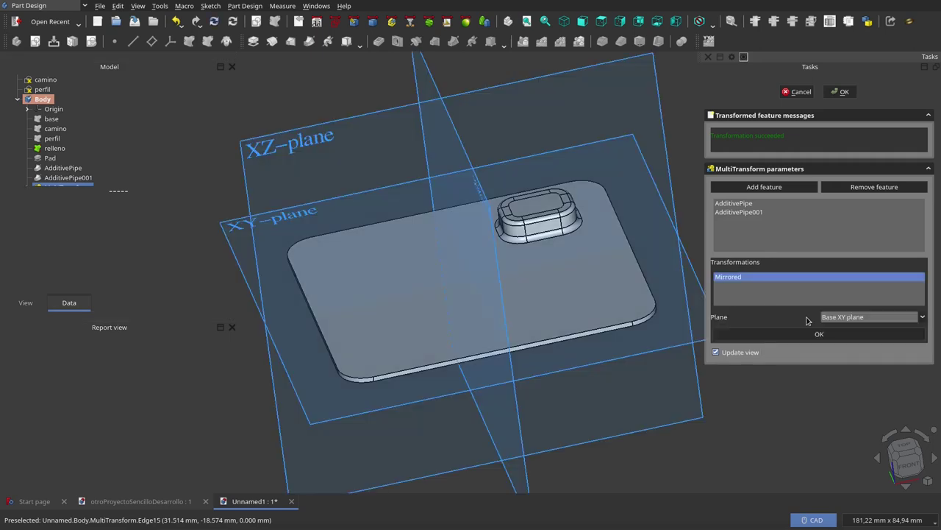
pyautogui.click(852, 318)
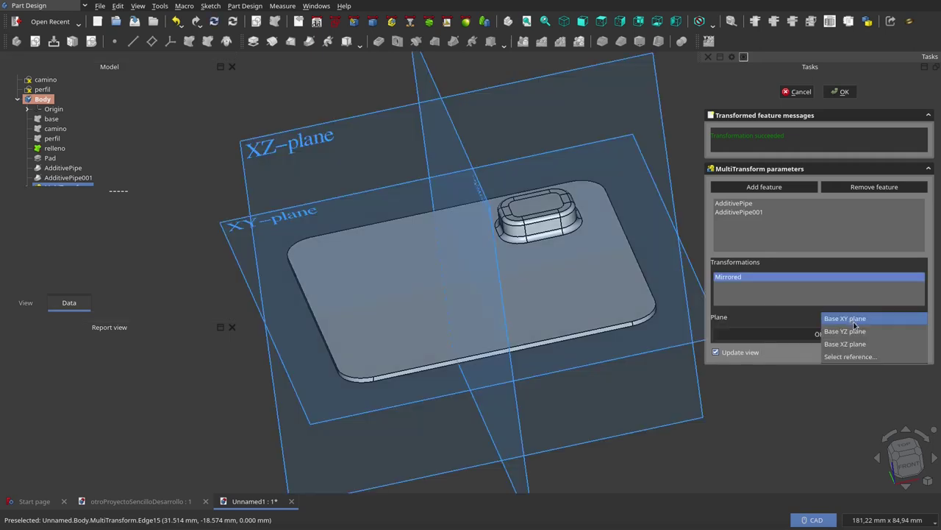
pyautogui.click(859, 345)
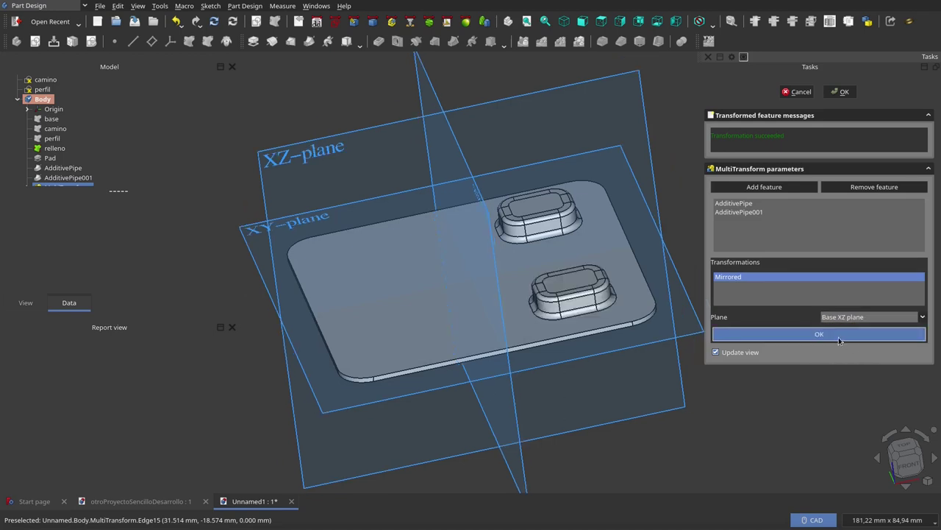
pyautogui.click(839, 336)
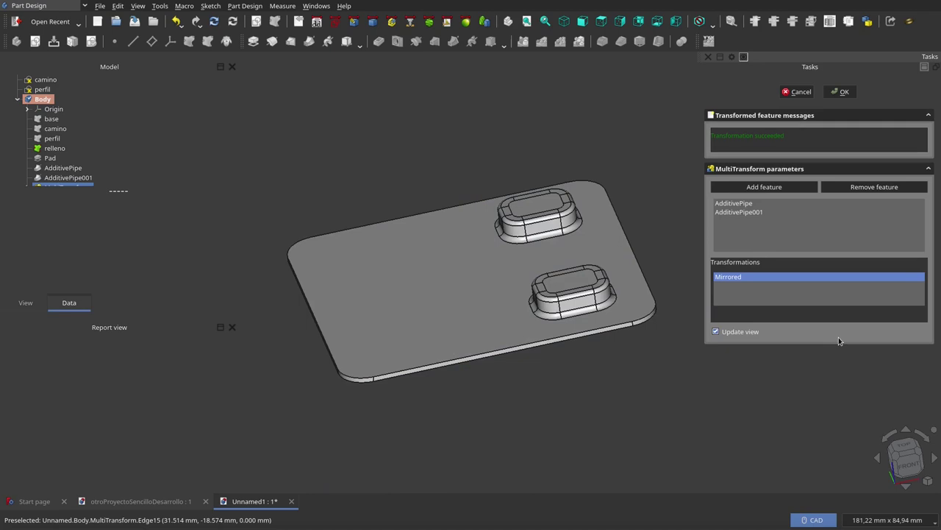
# Add a second mirrored transformation across the Base YZ plane
pyautogui.rightClick(755, 292)
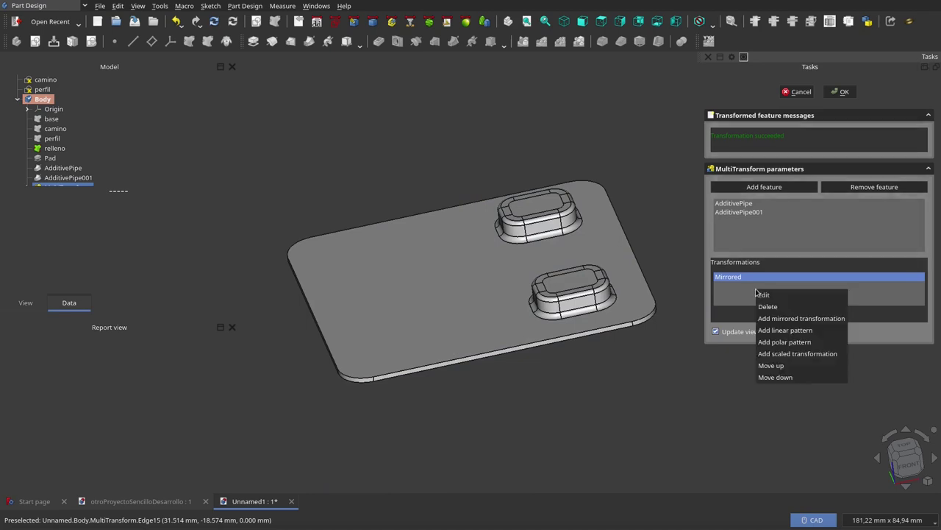
pyautogui.click(784, 319)
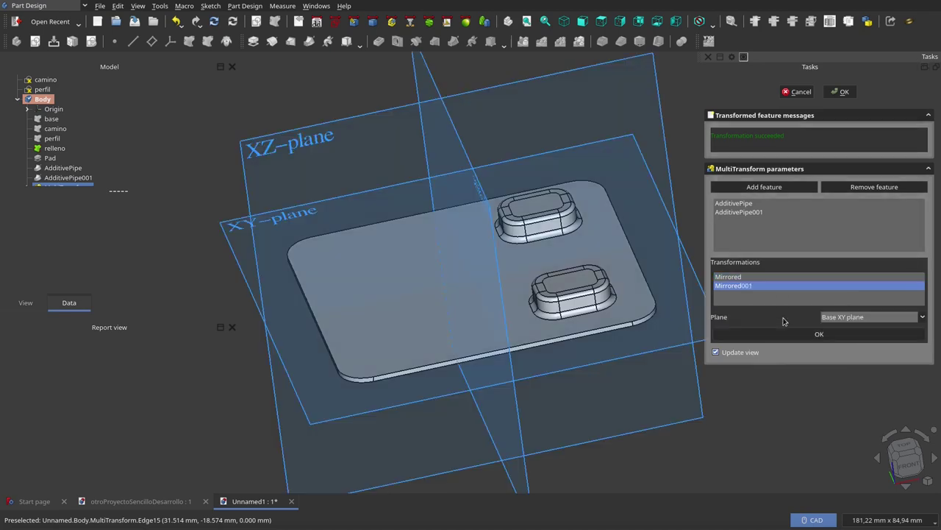
pyautogui.click(838, 318)
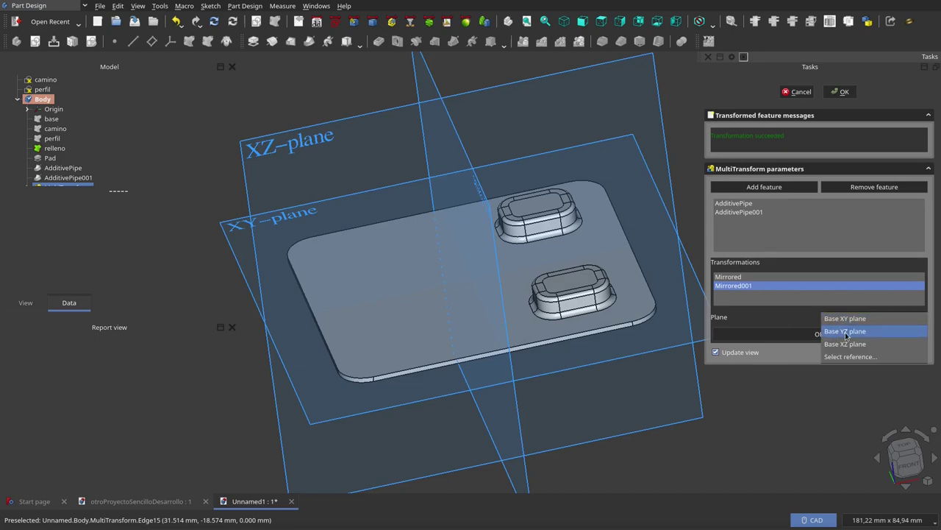
pyautogui.click(845, 331)
pyautogui.click(853, 334)
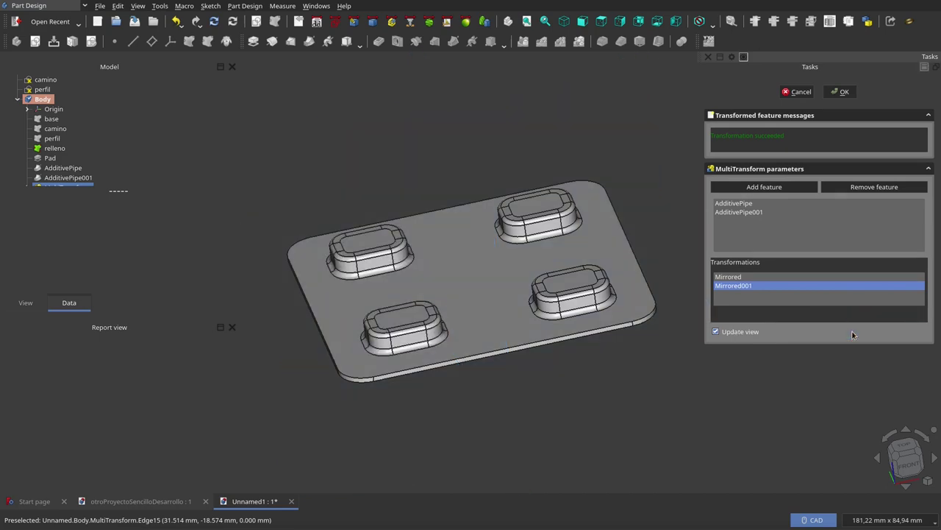
pyautogui.click(842, 92)
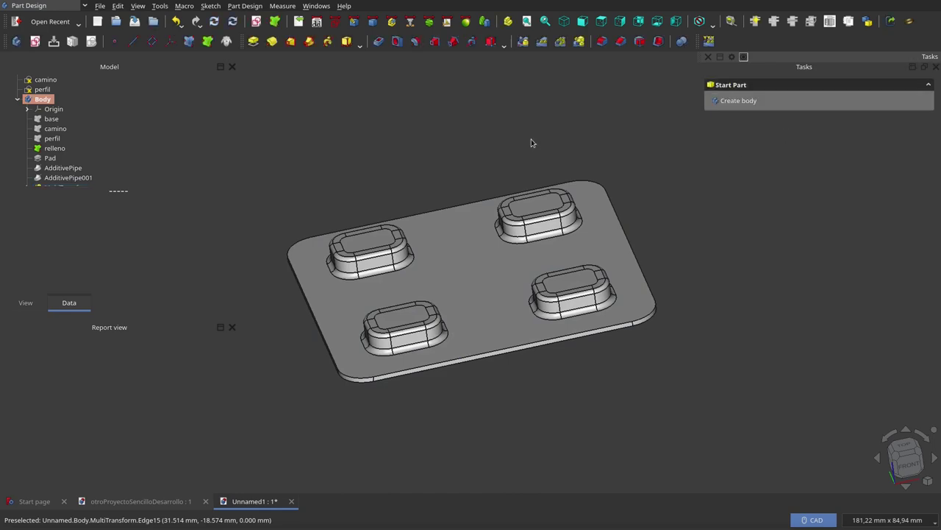
pyautogui.moveTo(517, 135); pyautogui.dragTo(472, 154, button='middle')
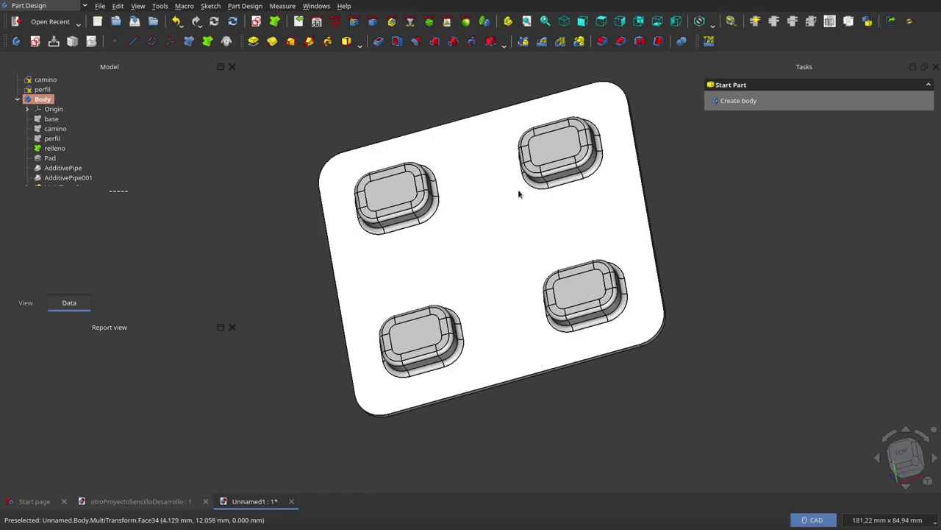
pyautogui.moveTo(471, 154); pyautogui.dragTo(574, 195, button='middle')
pyautogui.rightClick(586, 199)
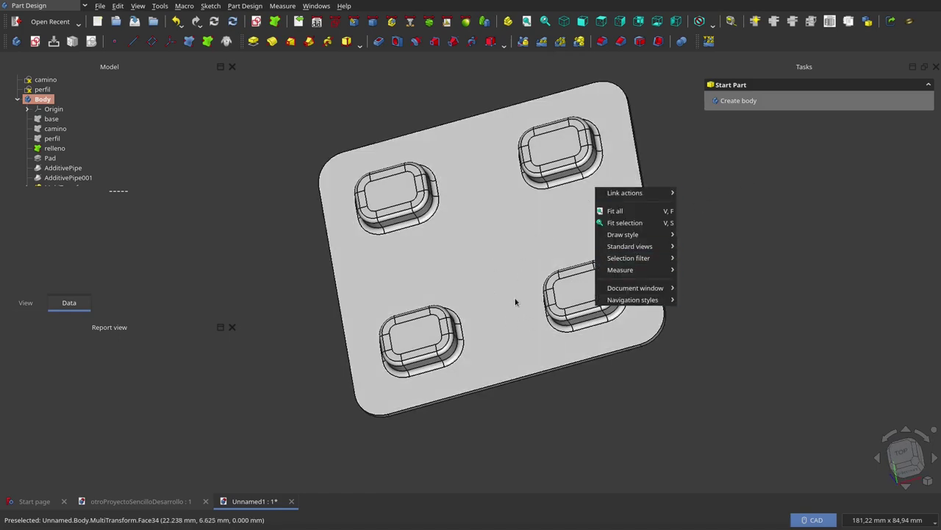
pyautogui.moveTo(468, 311); pyautogui.dragTo(515, 319, button='middle')
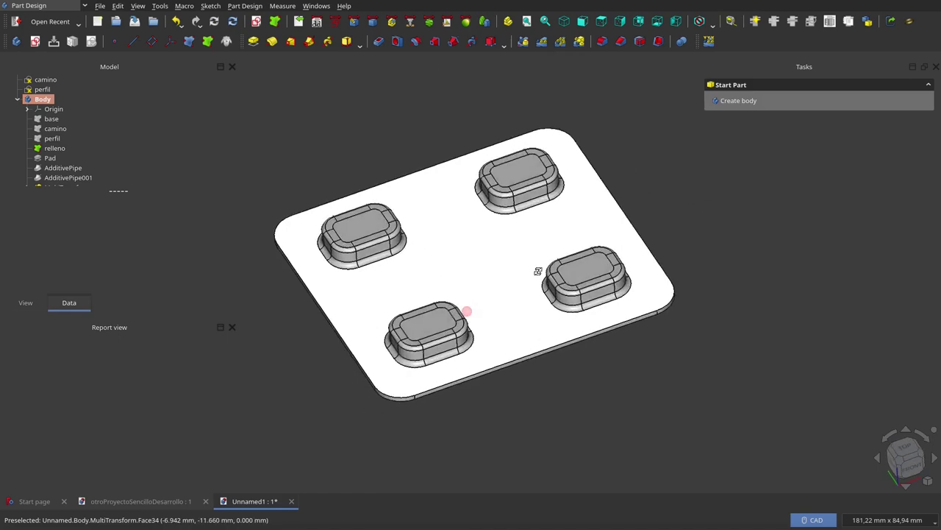
pyautogui.scroll(1, 445, 341)
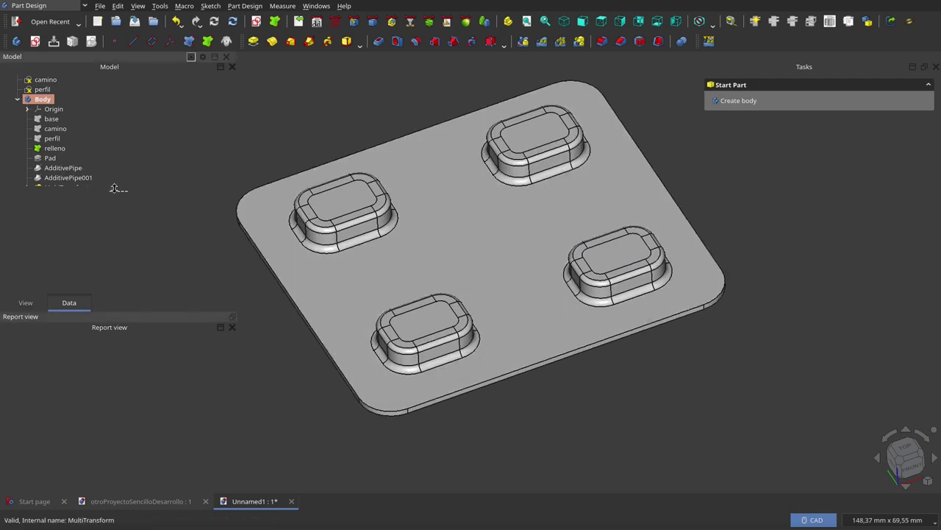
pyautogui.moveTo(114, 189); pyautogui.dragTo(112, 232)
pyautogui.click(76, 217)
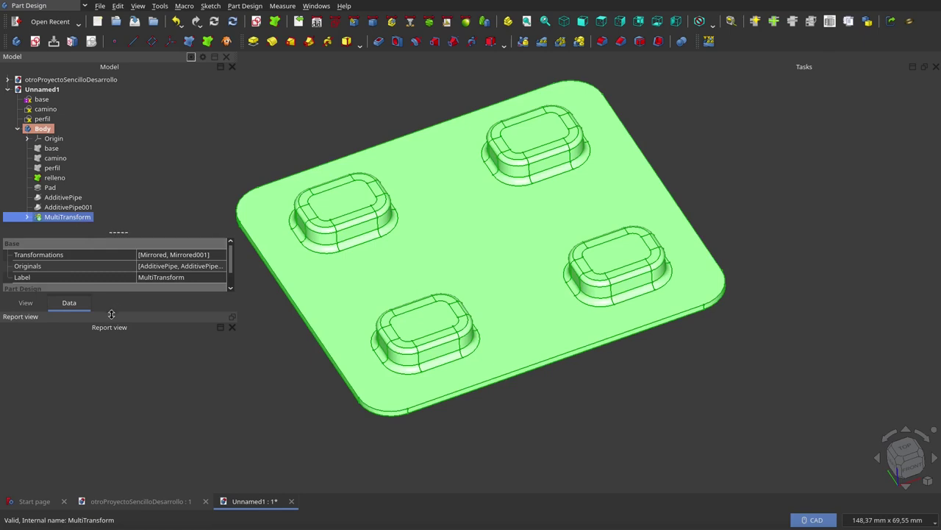
pyautogui.moveTo(111, 314); pyautogui.dragTo(104, 389)
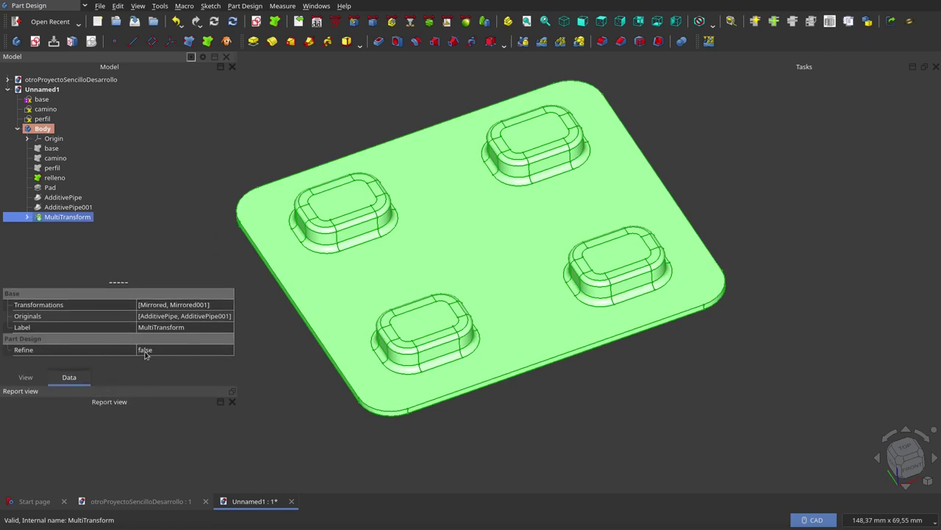
pyautogui.click(145, 353)
pyautogui.click(145, 352)
pyautogui.click(148, 360)
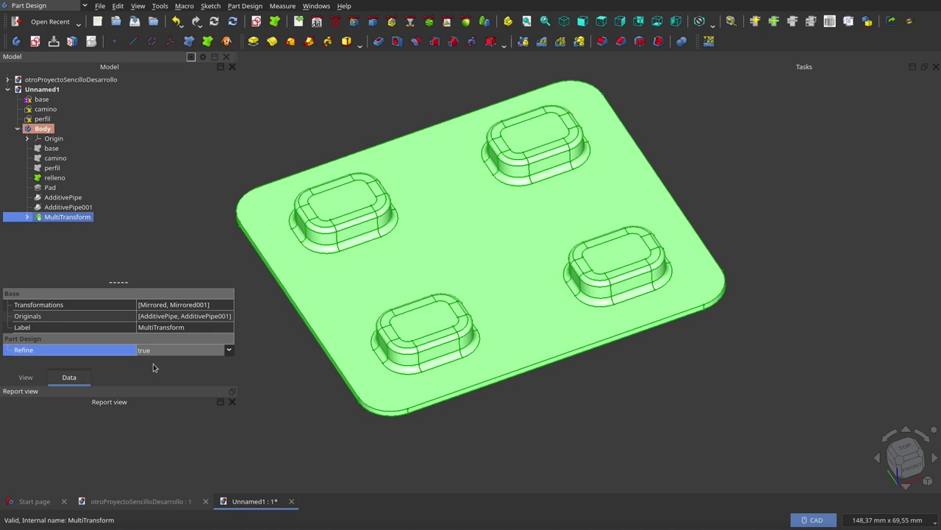
pyautogui.click(594, 414)
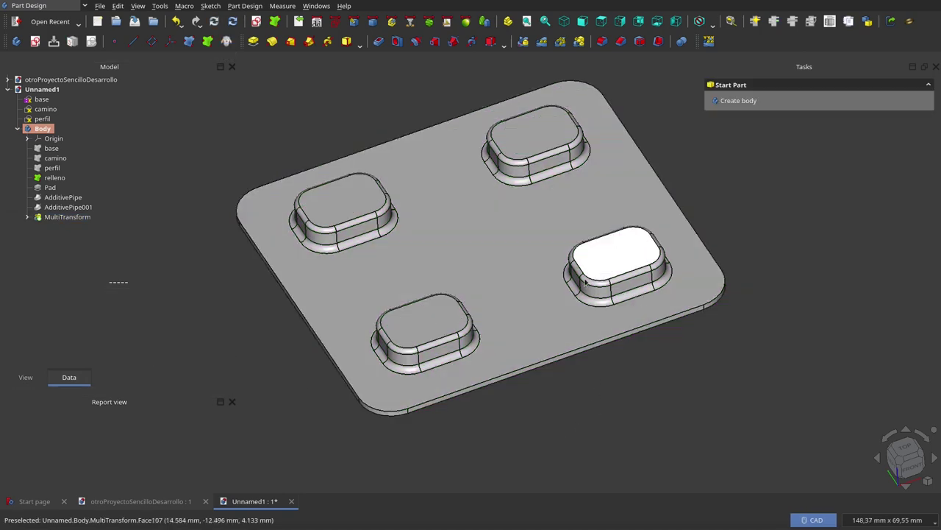
pyautogui.click(53, 218)
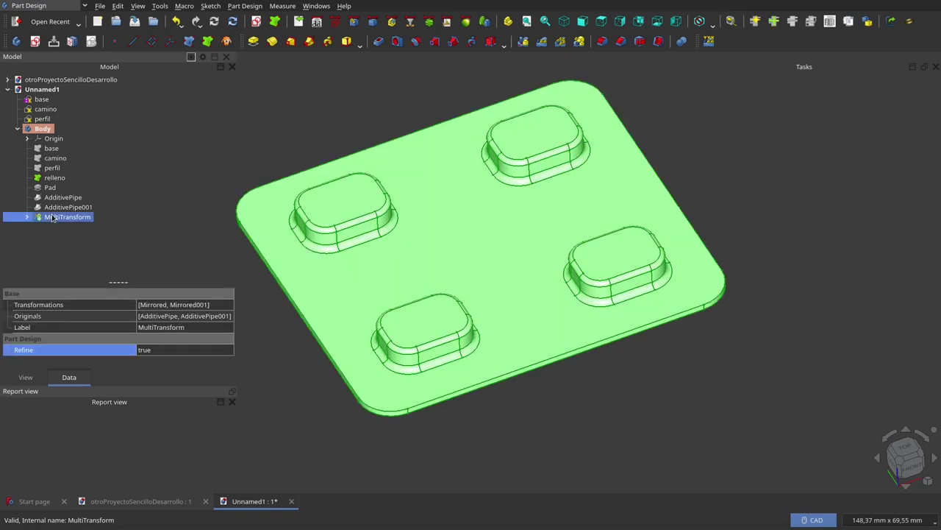
pyautogui.click(185, 355)
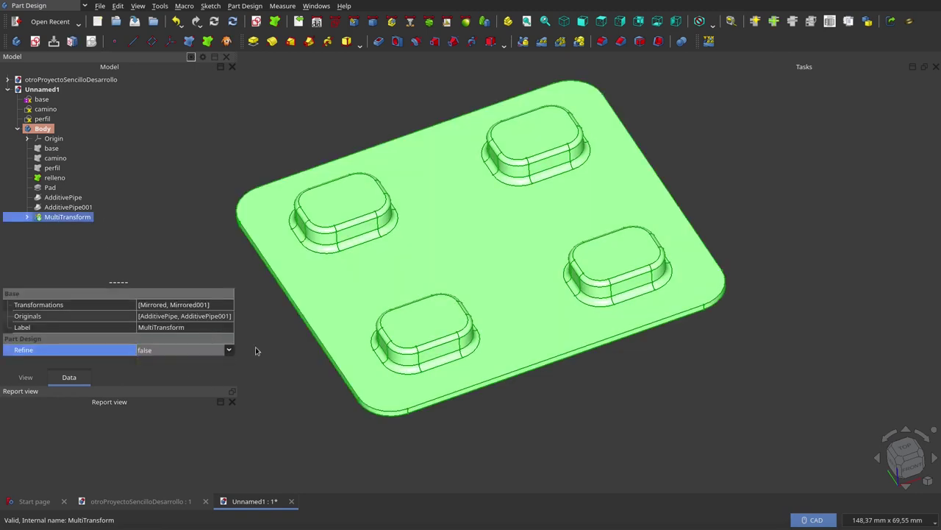
pyautogui.click(591, 401)
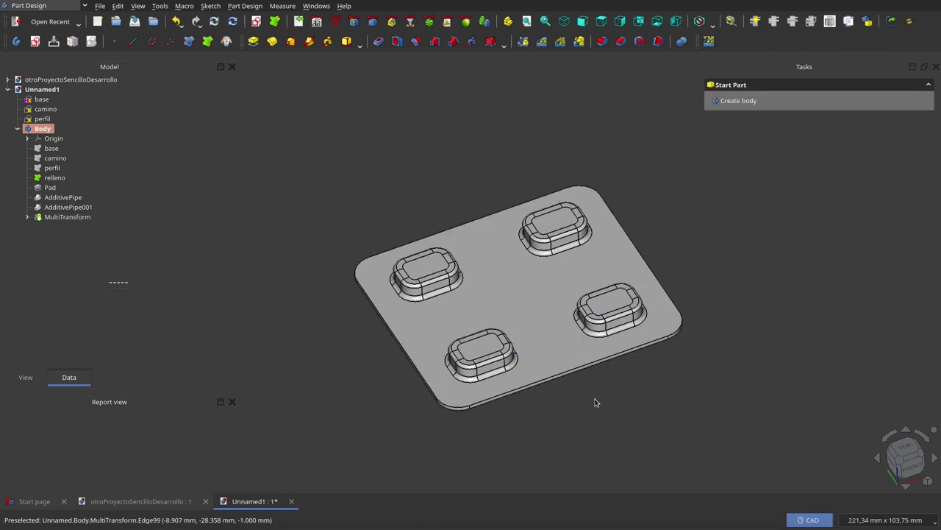
pyautogui.moveTo(595, 420)
pyautogui.mouseDown(button='middle')
pyautogui.moveTo(601, 433)
pyautogui.moveTo(571, 453)
pyautogui.moveTo(482, 365)
pyautogui.moveTo(517, 420)
pyautogui.moveTo(540, 429)
pyautogui.mouseUp(button='middle')
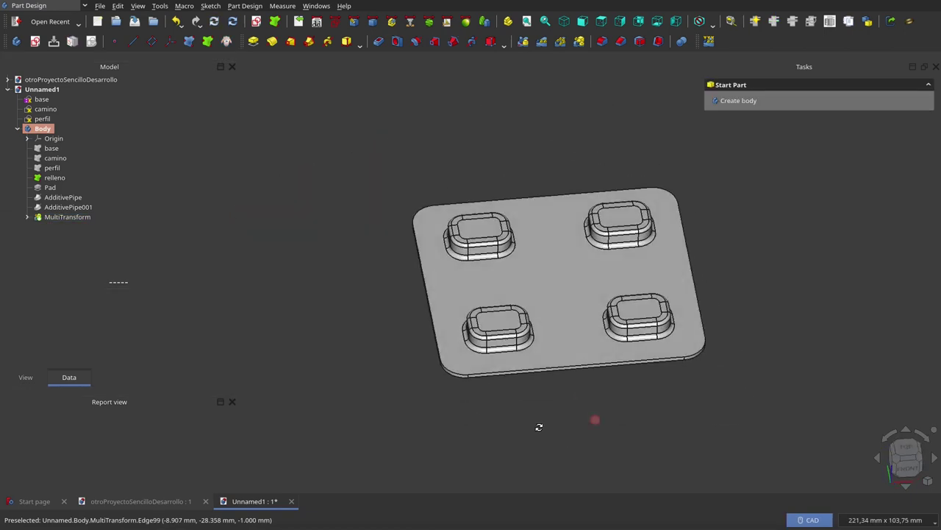
# Set the Body's Display Mode to Shaded in the View properties
pyautogui.click(42, 130)
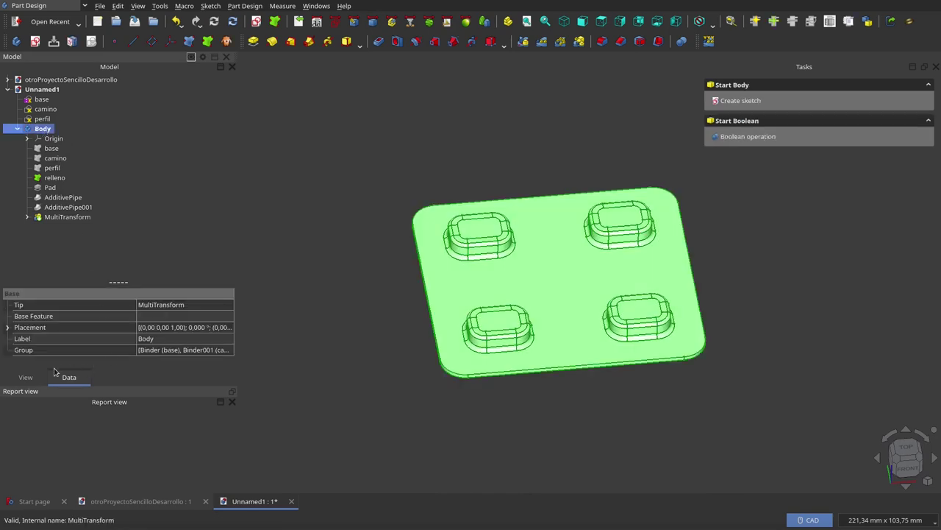
pyautogui.click(29, 377)
pyautogui.click(147, 312)
pyautogui.click(145, 315)
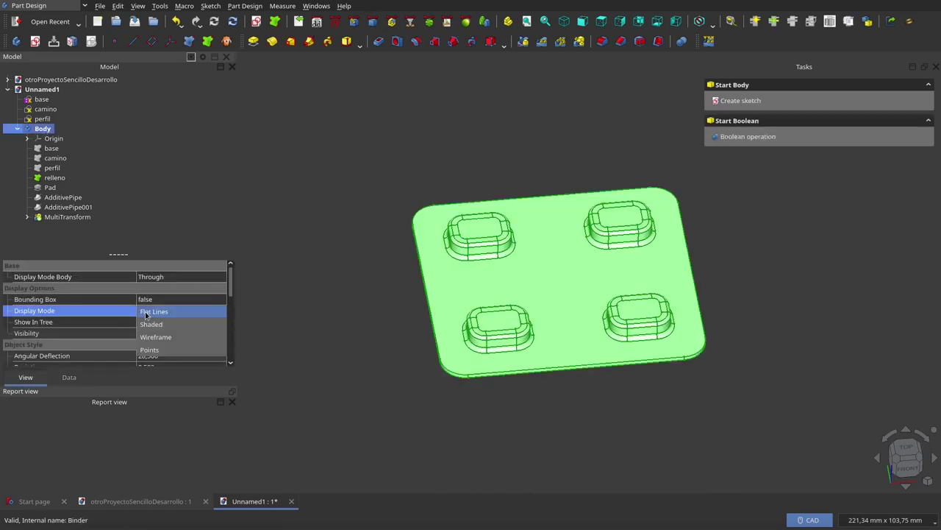
pyautogui.click(161, 324)
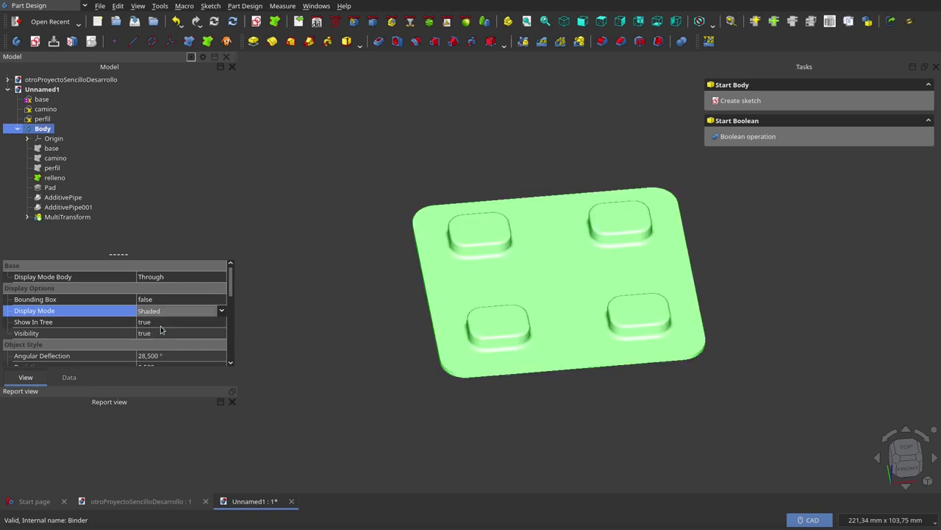
pyautogui.click(424, 447)
# Orbit and zoom to review the finished plate with four bumps
pyautogui.moveTo(502, 417)
pyautogui.mouseDown(button='middle')
pyautogui.moveTo(542, 464)
pyautogui.moveTo(507, 365)
pyautogui.moveTo(436, 390)
pyautogui.moveTo(392, 393)
pyautogui.moveTo(436, 452)
pyautogui.moveTo(519, 395)
pyautogui.moveTo(522, 328)
pyautogui.moveTo(527, 424)
pyautogui.moveTo(507, 391)
pyautogui.moveTo(517, 445)
pyautogui.moveTo(407, 424)
pyautogui.moveTo(424, 370)
pyautogui.moveTo(460, 464)
pyautogui.moveTo(488, 413)
pyautogui.moveTo(522, 411)
pyautogui.moveTo(517, 444)
pyautogui.mouseUp(button='middle')
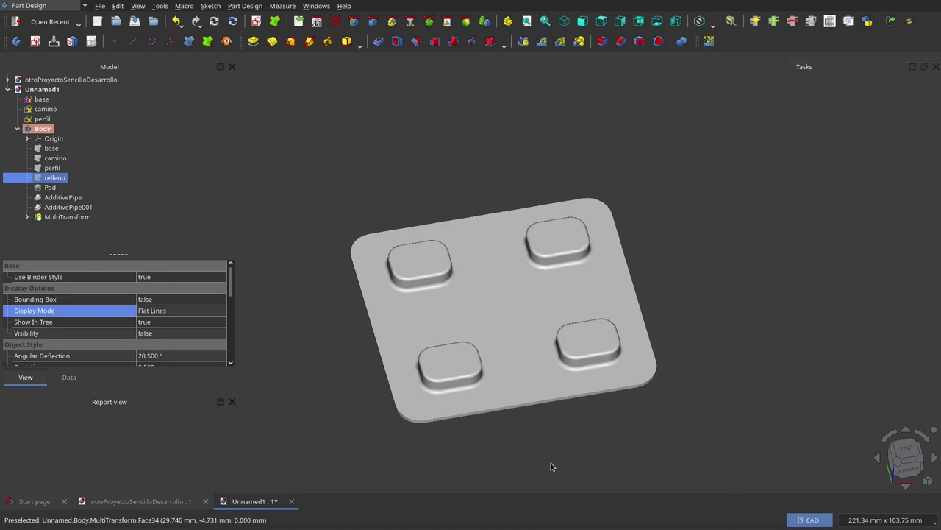
pyautogui.scroll(1, 548, 462)
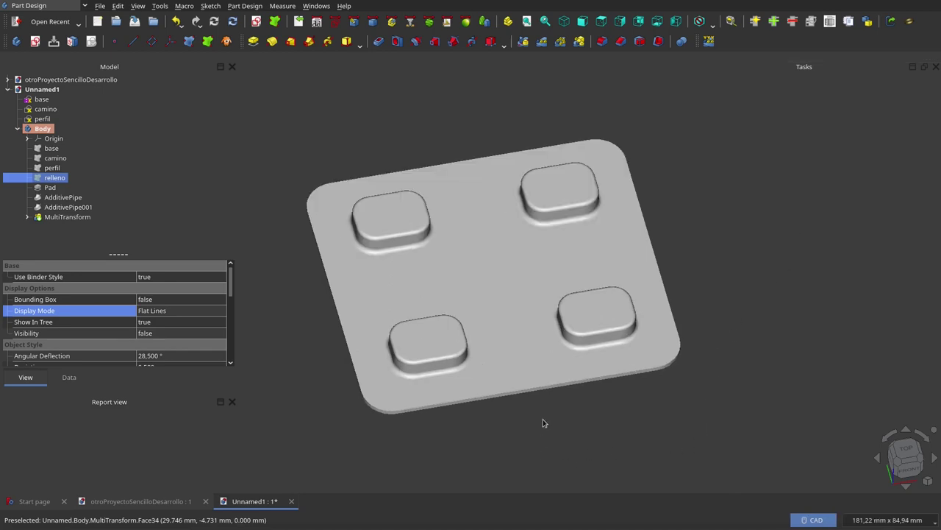
pyautogui.scroll(-2, 543, 424)
pyautogui.scroll(2, 543, 424)
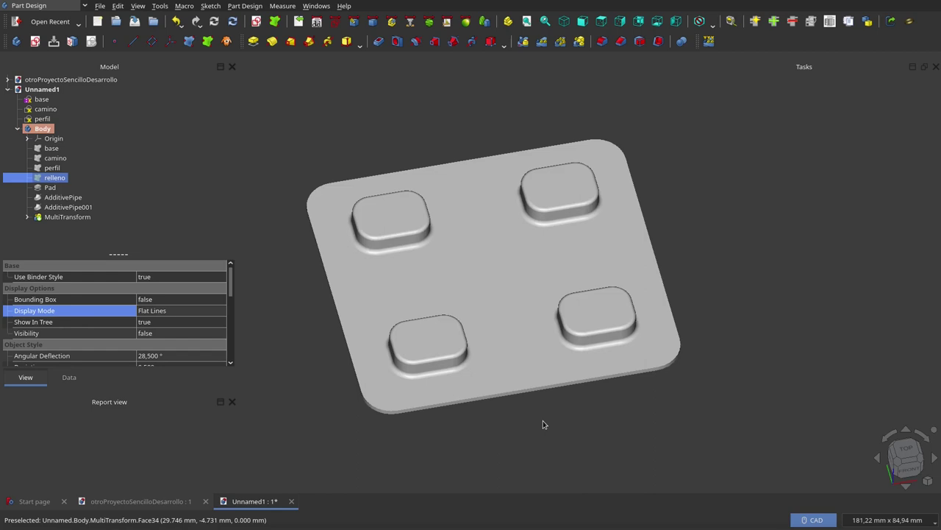